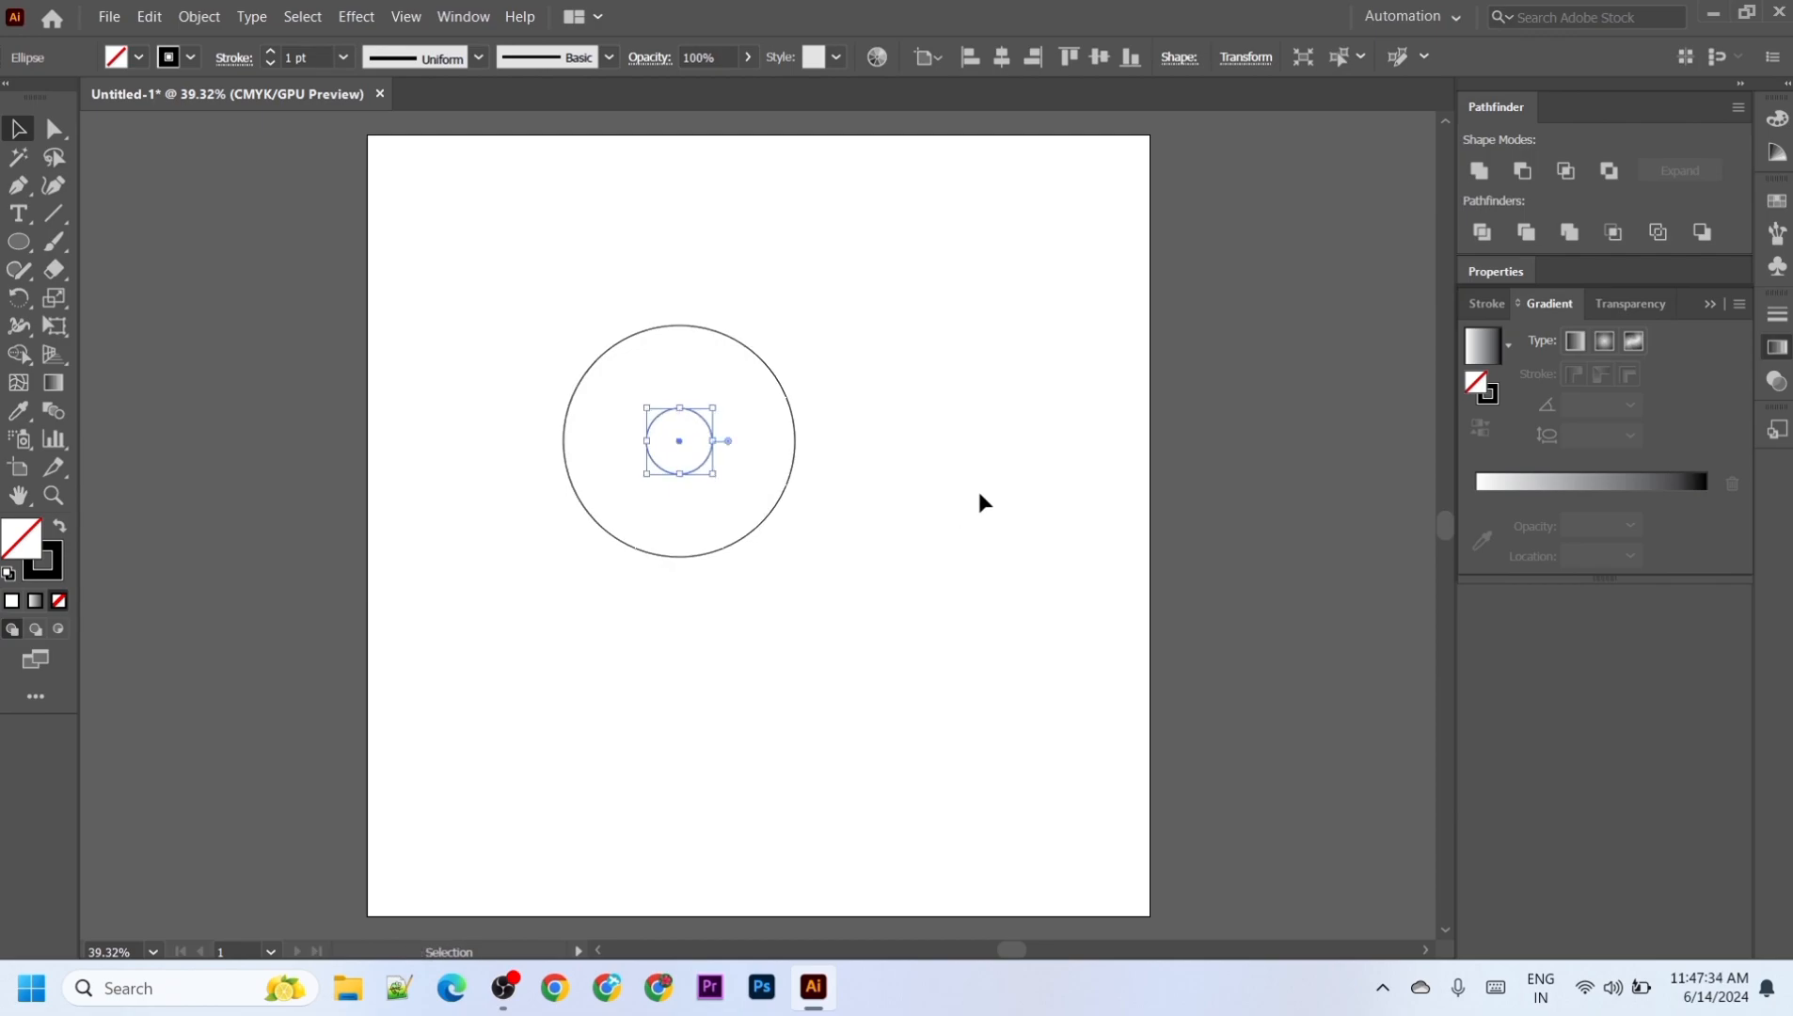
Step: Enlarge two copies of the small inner circle, one to touch the big circle's left edge and one its top edge
{"action": "key", "text": "a"}
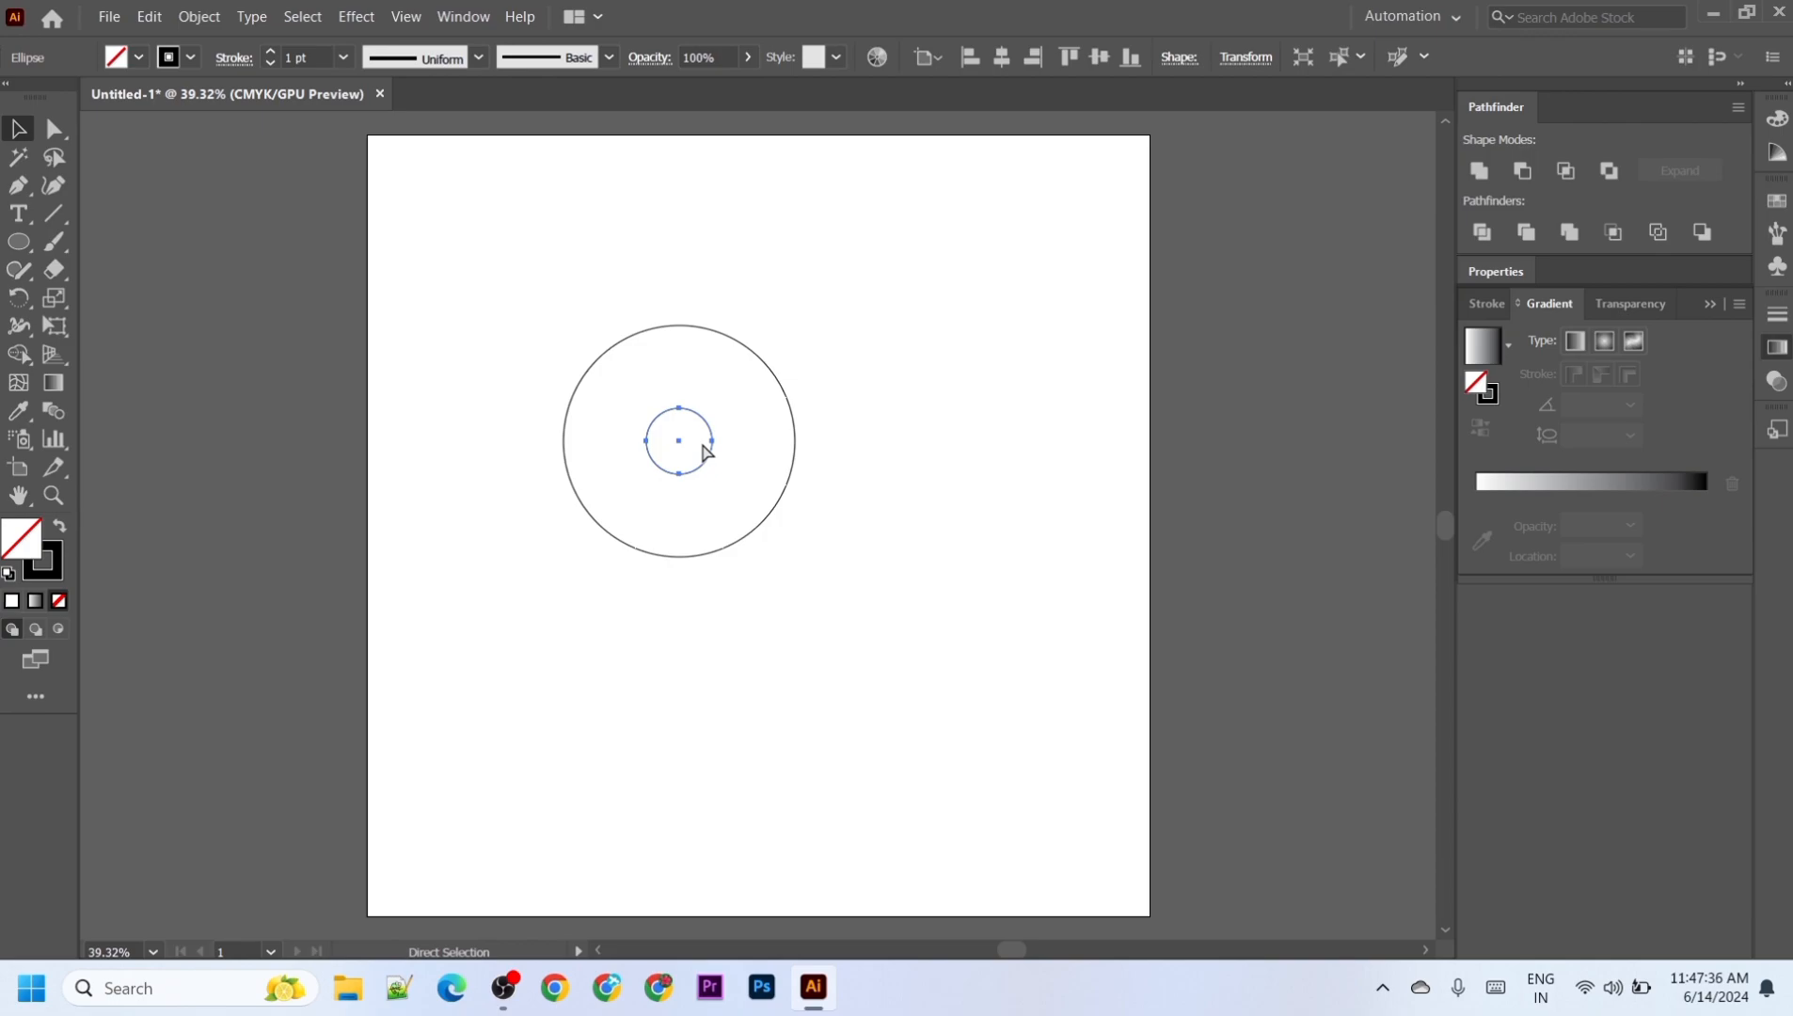
{"action": "key", "text": "v"}
{"action": "left_click_drag", "start_coordinate": [644, 442], "coordinate": [563, 451]}
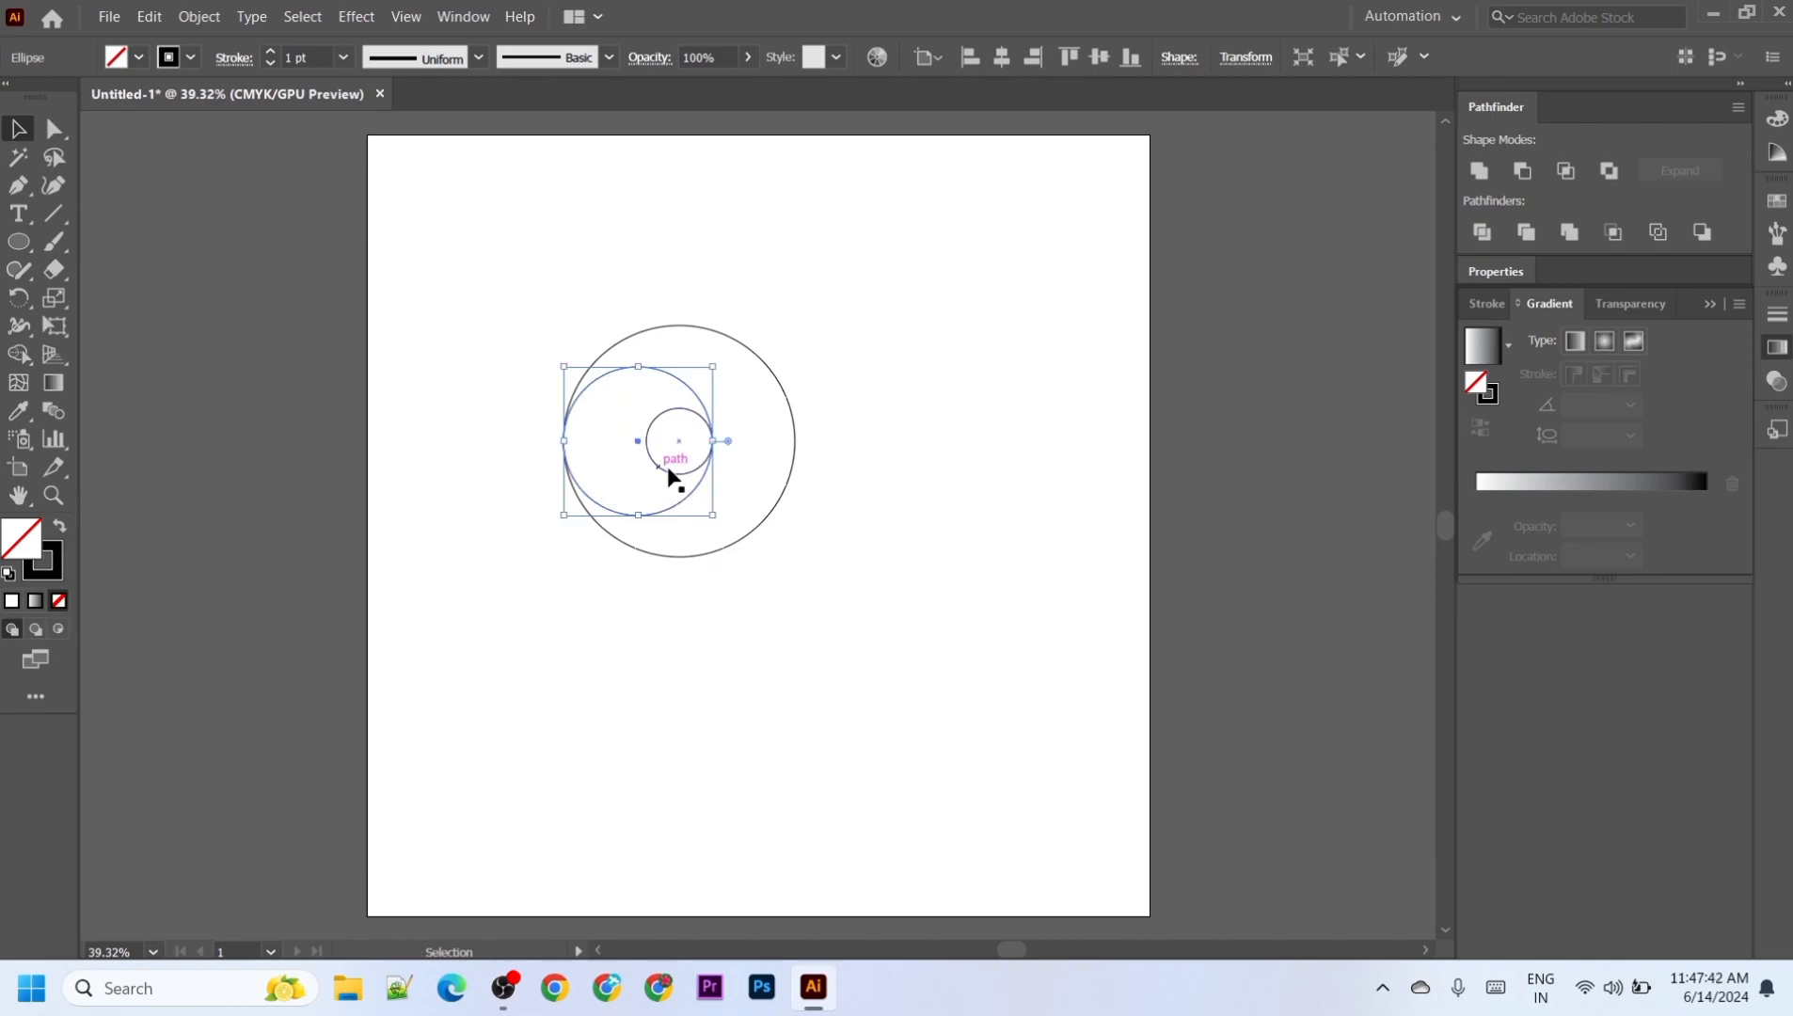
{"action": "left_click", "coordinate": [680, 409]}
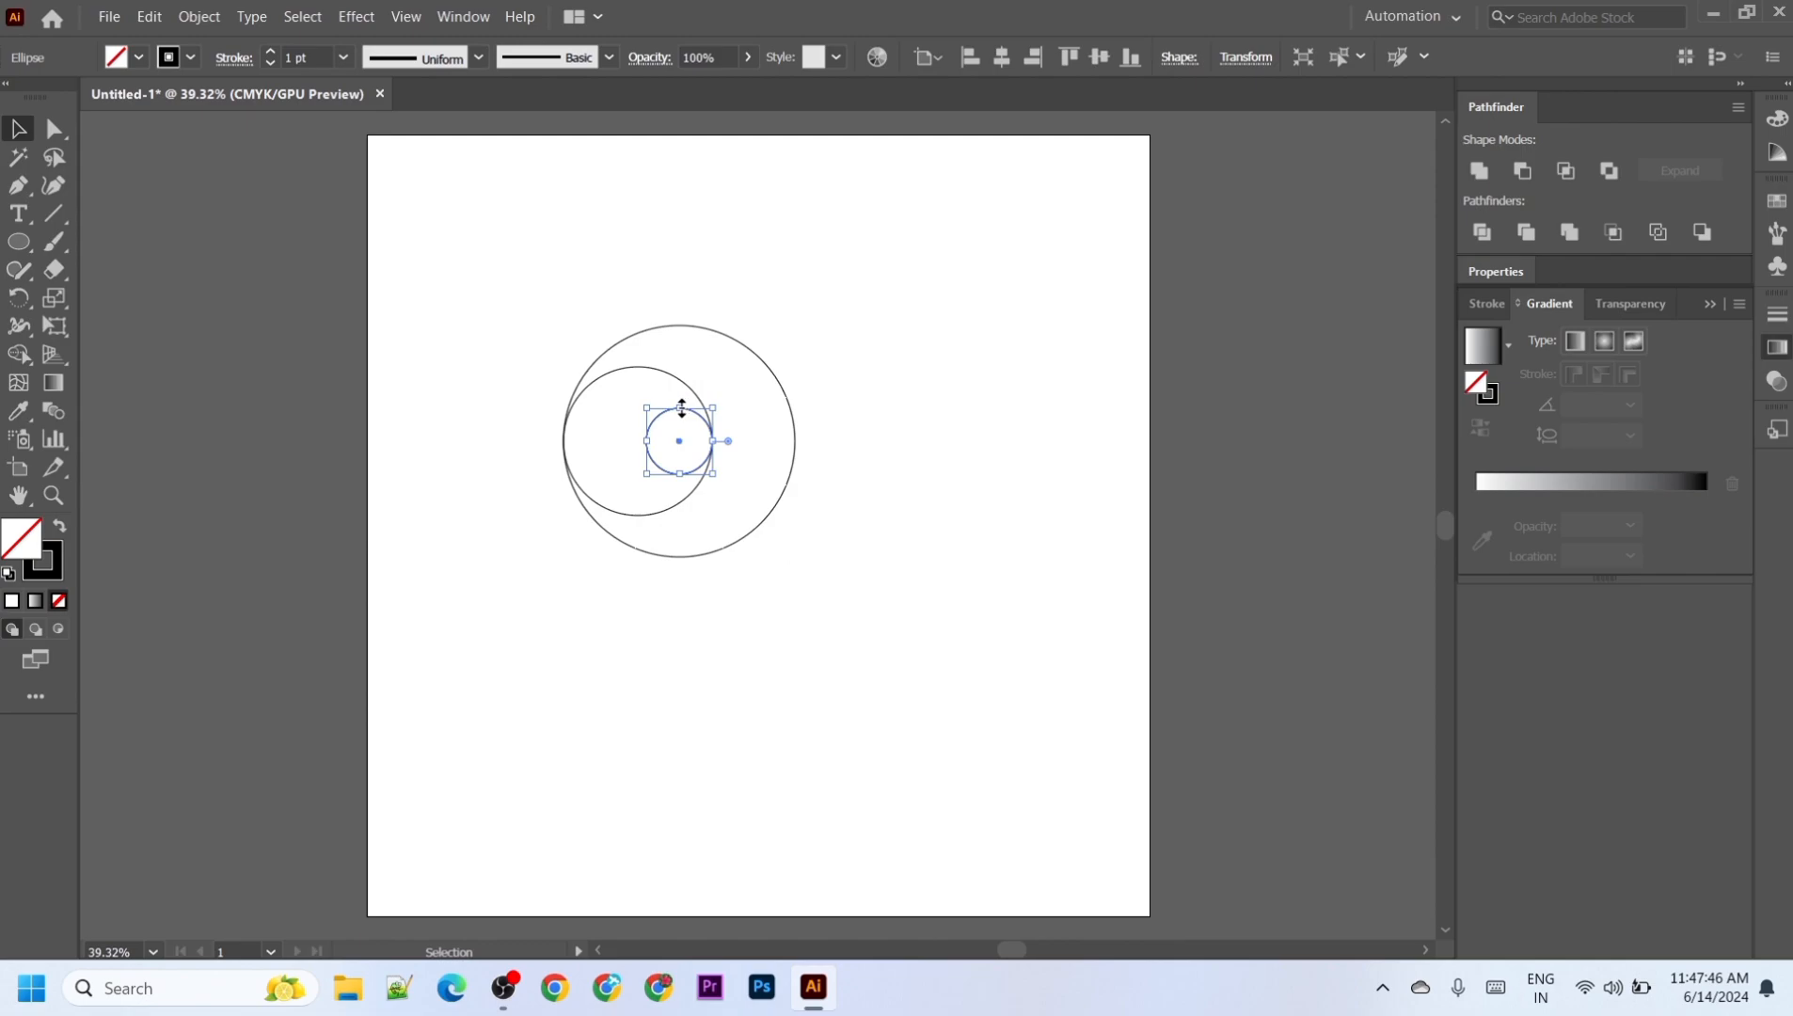
{"action": "left_click_drag", "start_coordinate": [681, 408], "coordinate": [691, 326]}
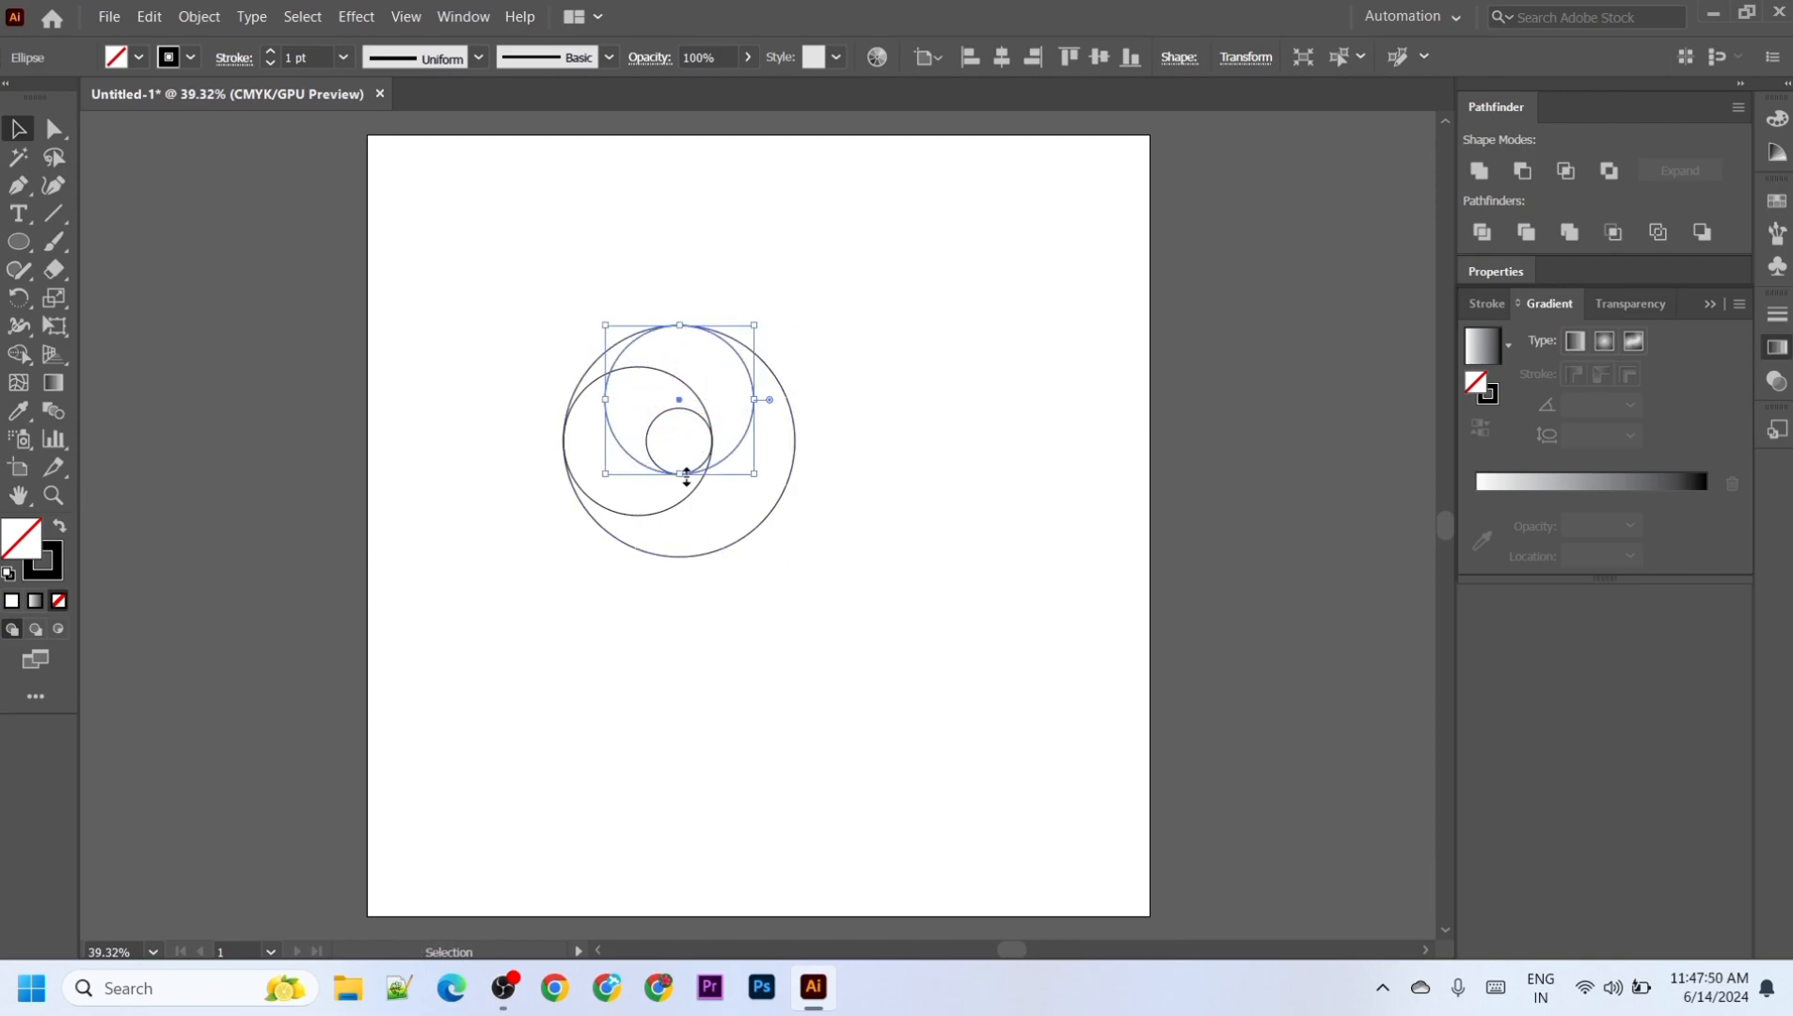
Step: Copy the small inner circle in front and enlarge the copy downward until it touches the big circle's bottom edge
{"action": "left_click", "coordinate": [663, 413]}
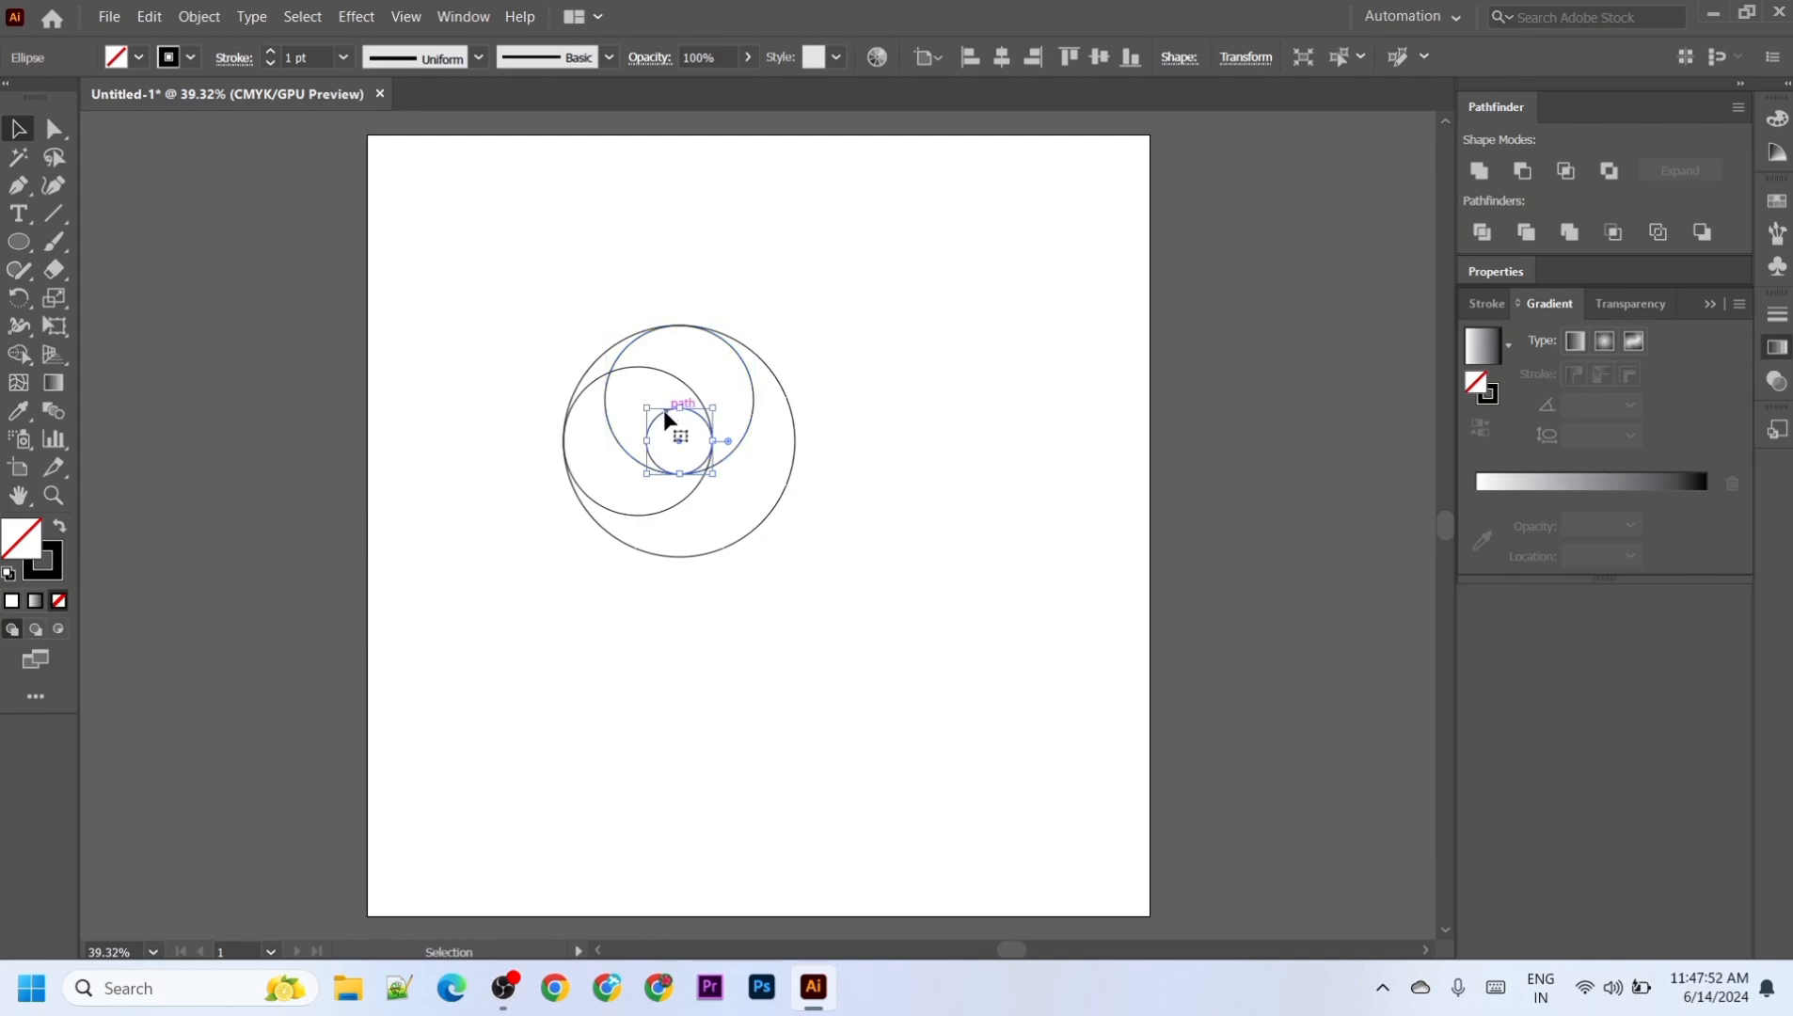
{"action": "key", "text": "ctrl+c"}
{"action": "key", "text": "ctrl+f"}
{"action": "left_click_drag", "start_coordinate": [684, 477], "coordinate": [711, 563]}
{"action": "key", "text": "a"}
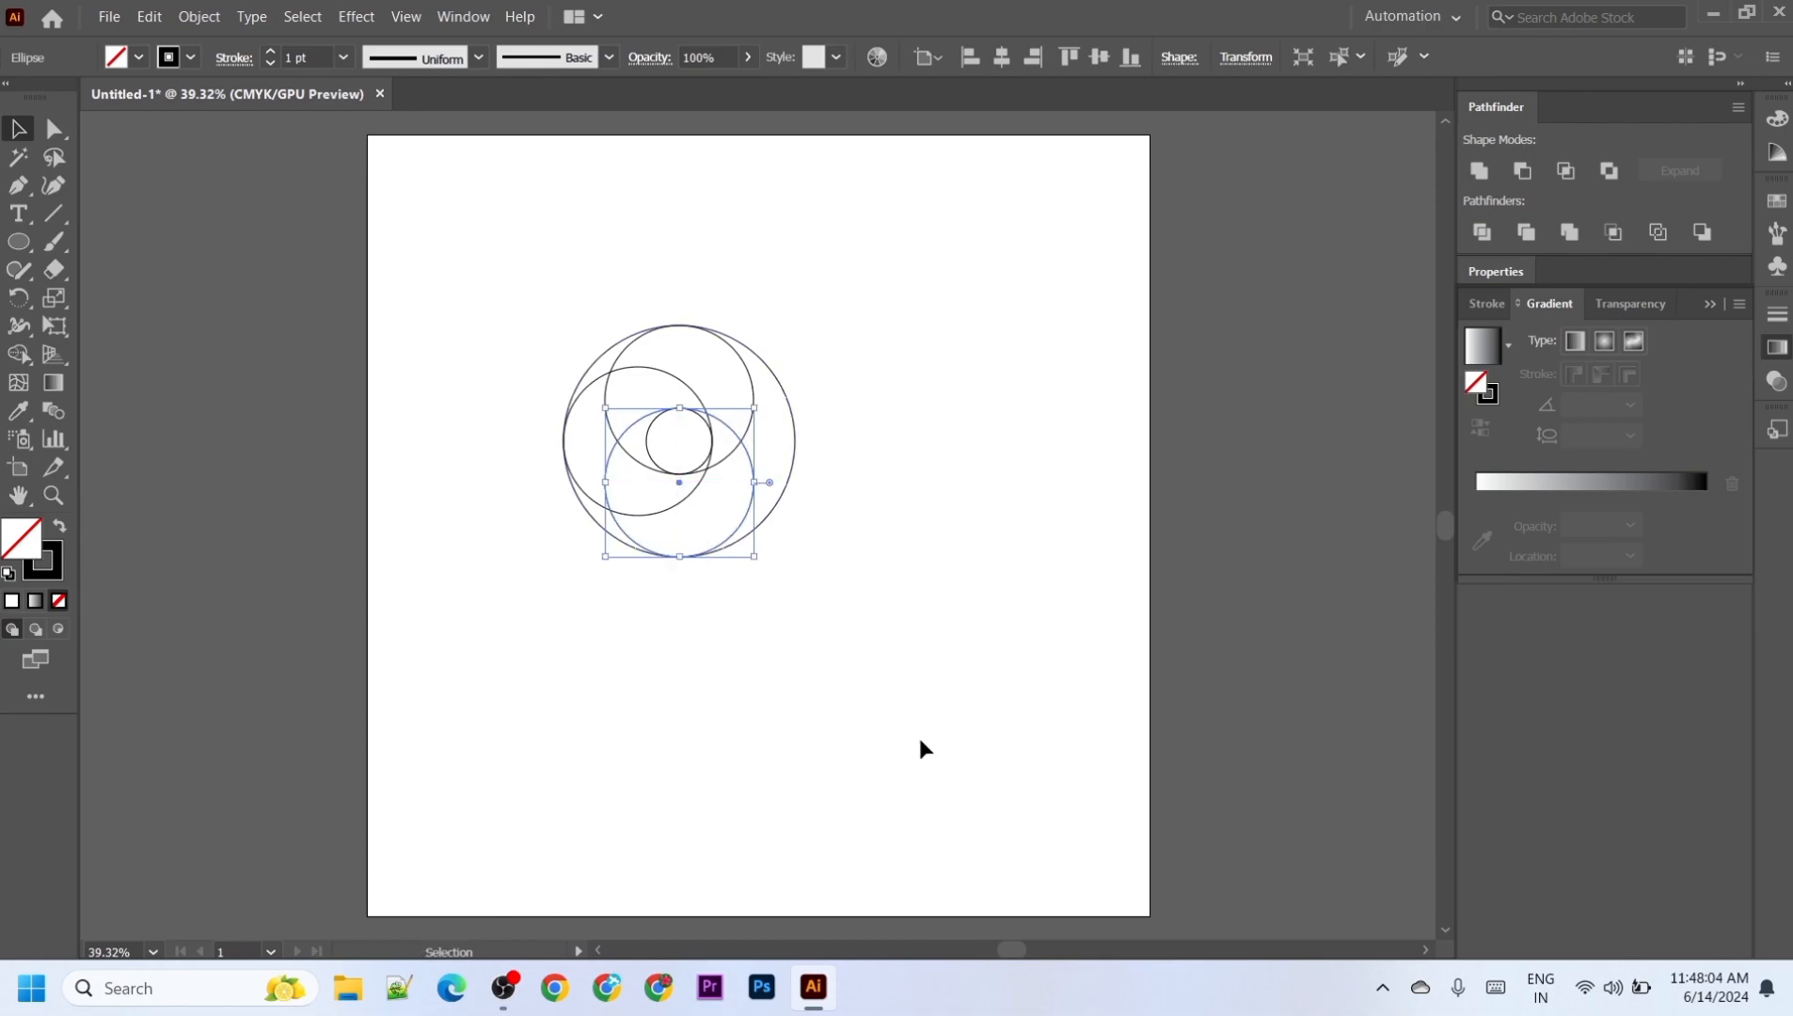
Step: Duplicate all the circles straight down by about 205 px, so the copied big circle touches the bottom of the original small circle
{"action": "key", "text": "v"}
{"action": "left_click_drag", "start_coordinate": [852, 289], "coordinate": [499, 610]}
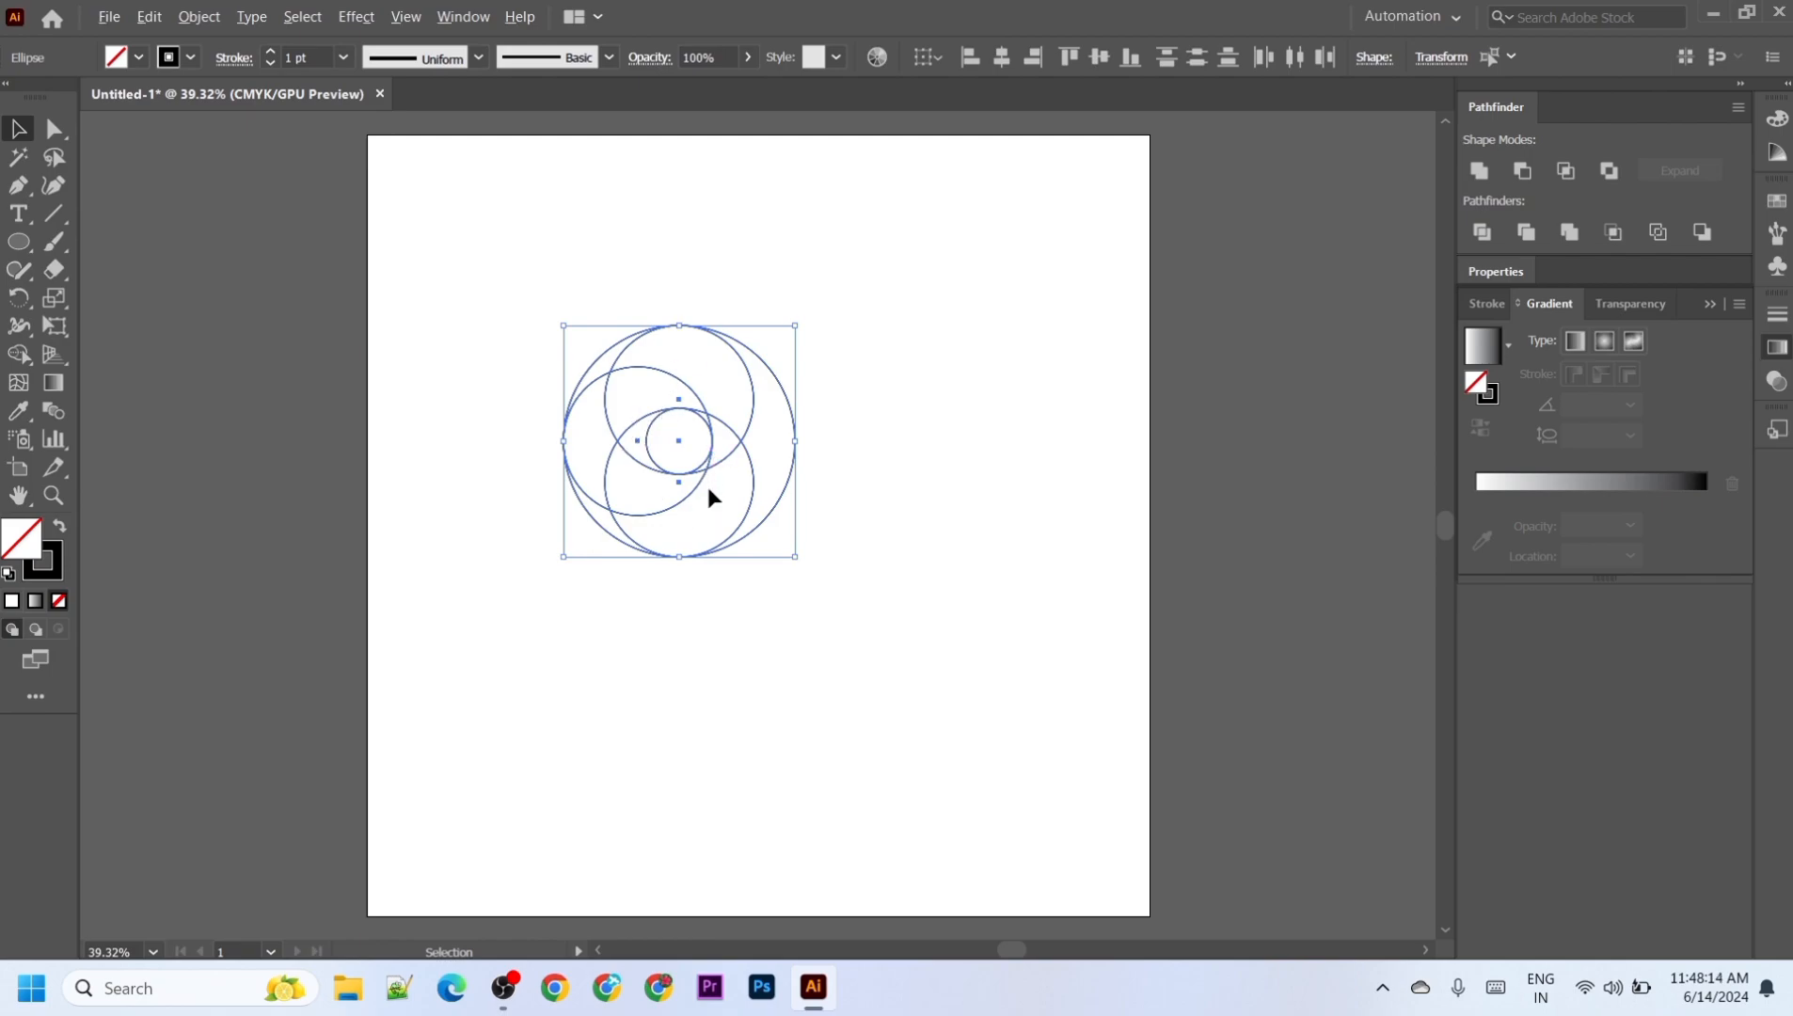
{"action": "left_click_drag", "start_coordinate": [701, 477], "coordinate": [693, 624]}
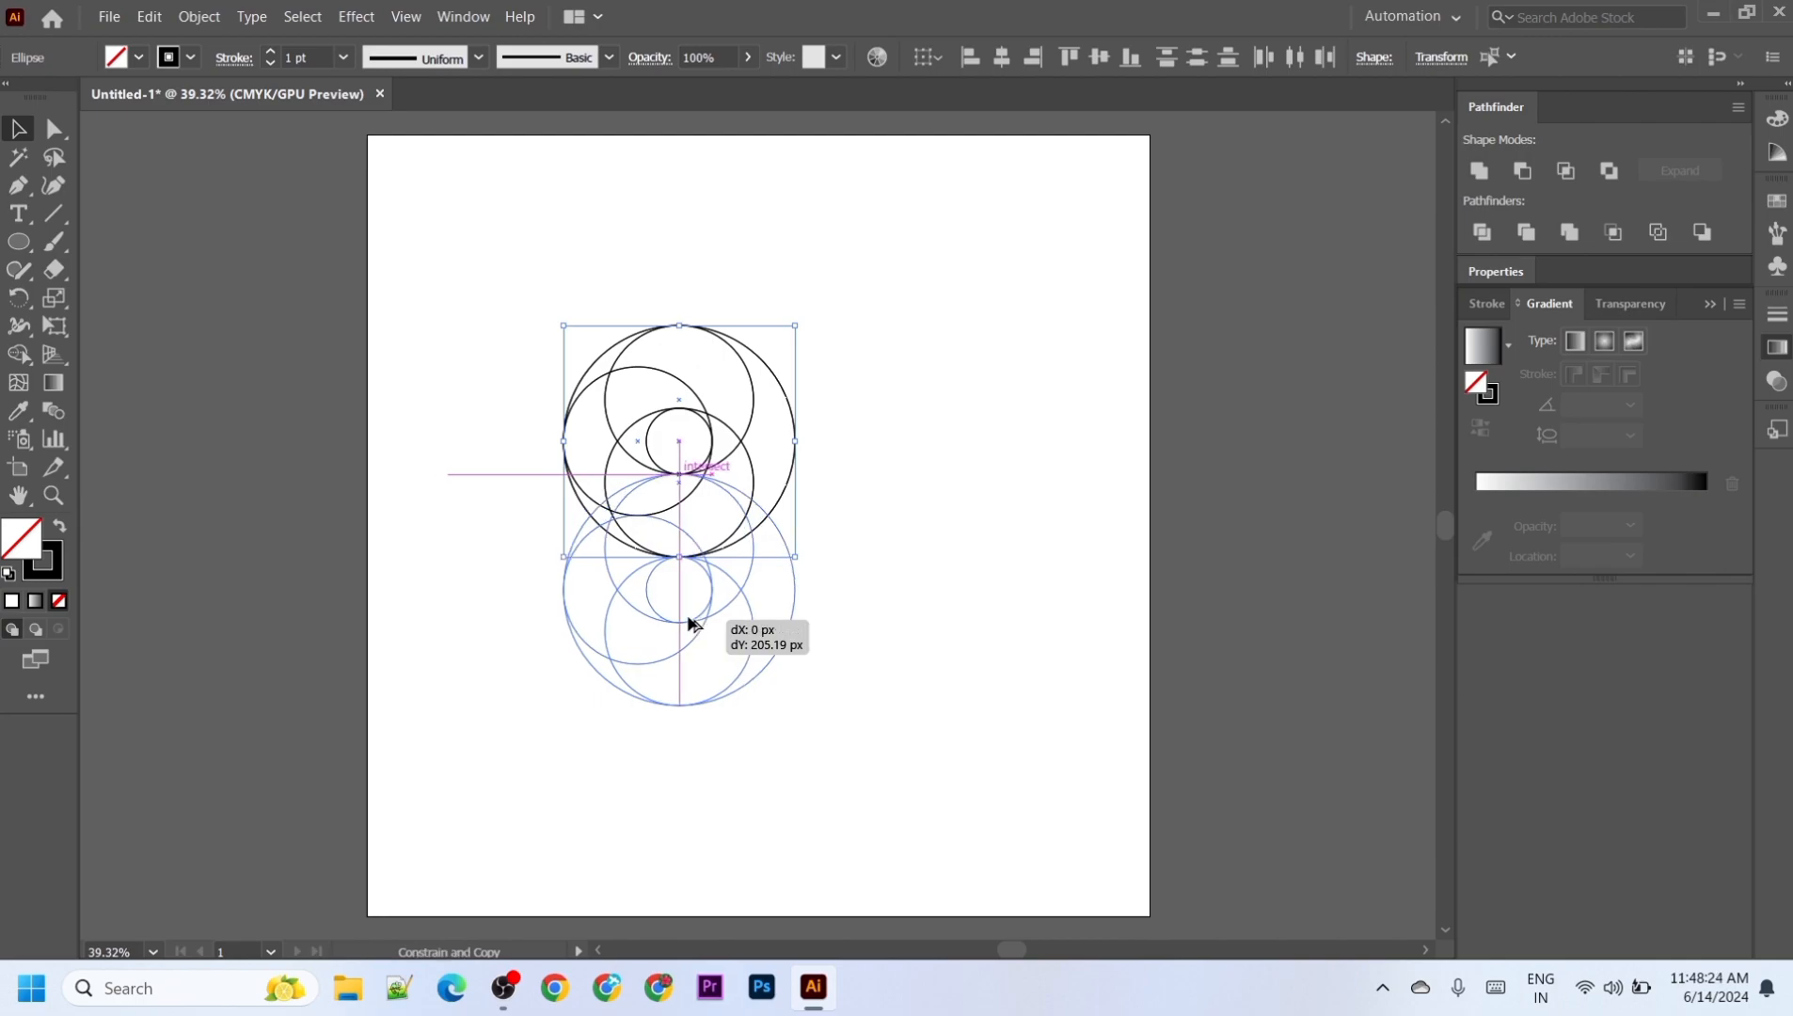
{"action": "left_click_drag", "start_coordinate": [691, 619], "coordinate": [691, 619]}
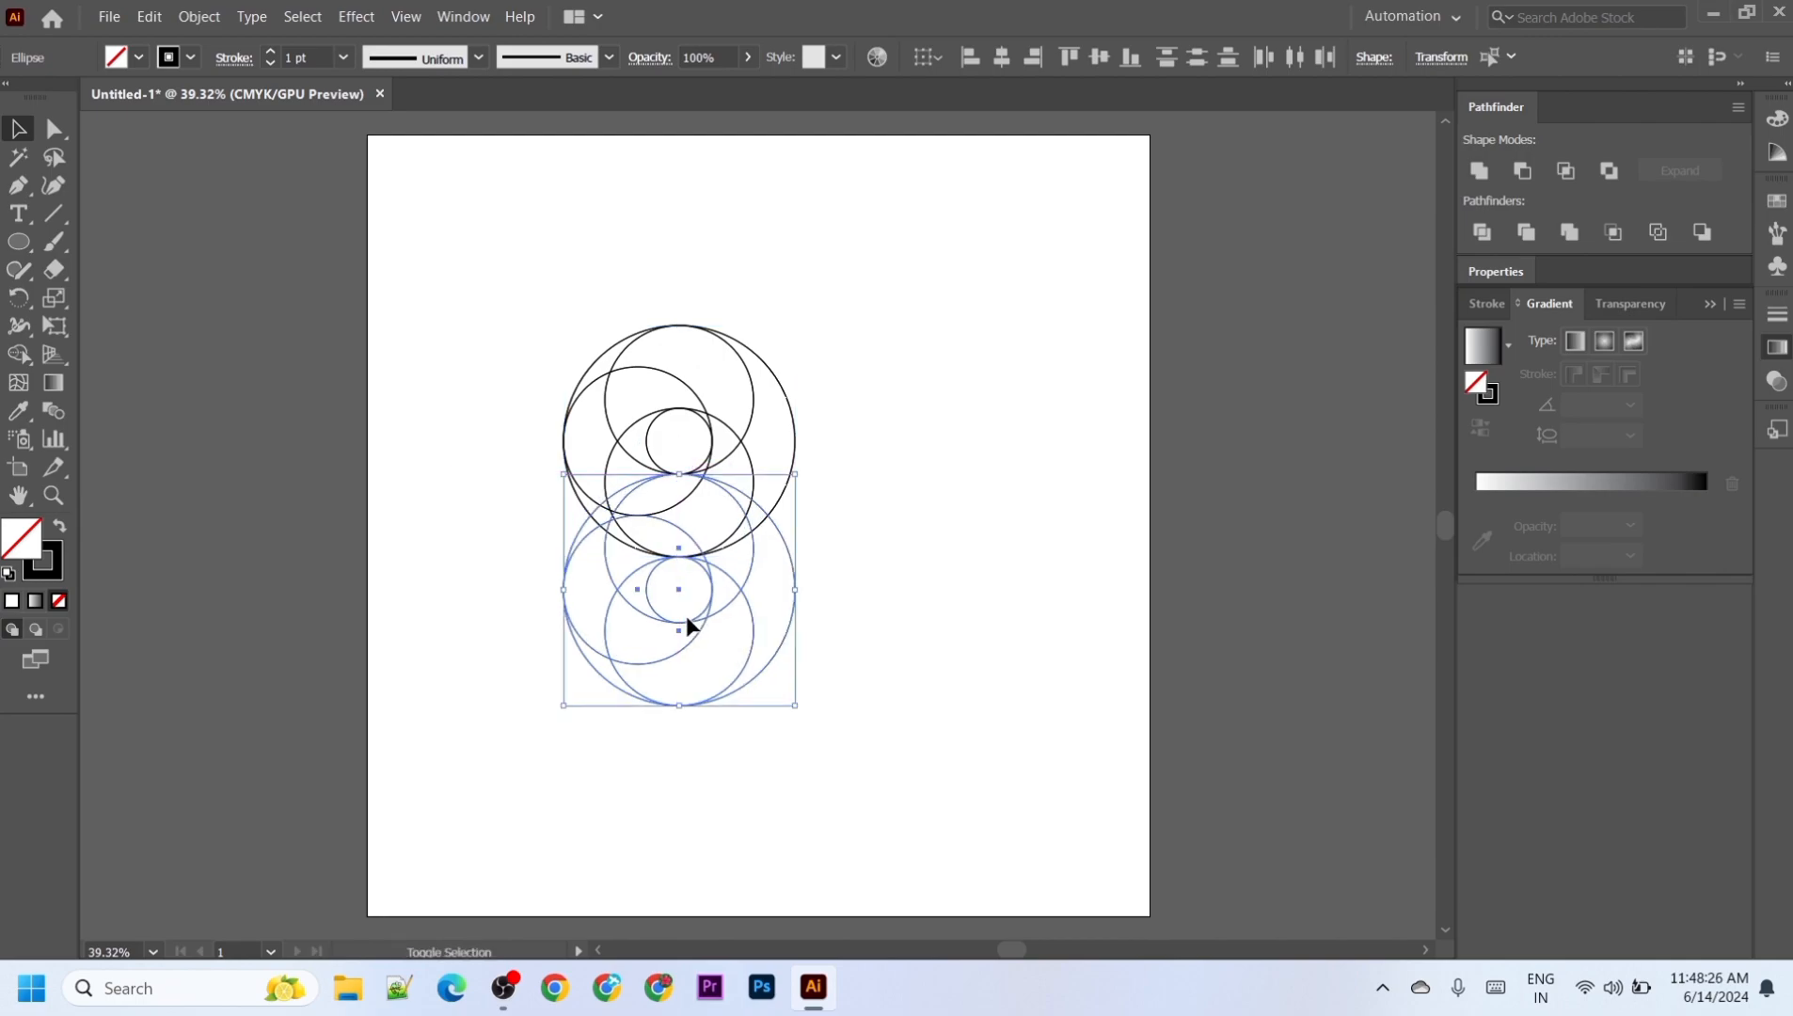
{"action": "left_click", "coordinate": [974, 603]}
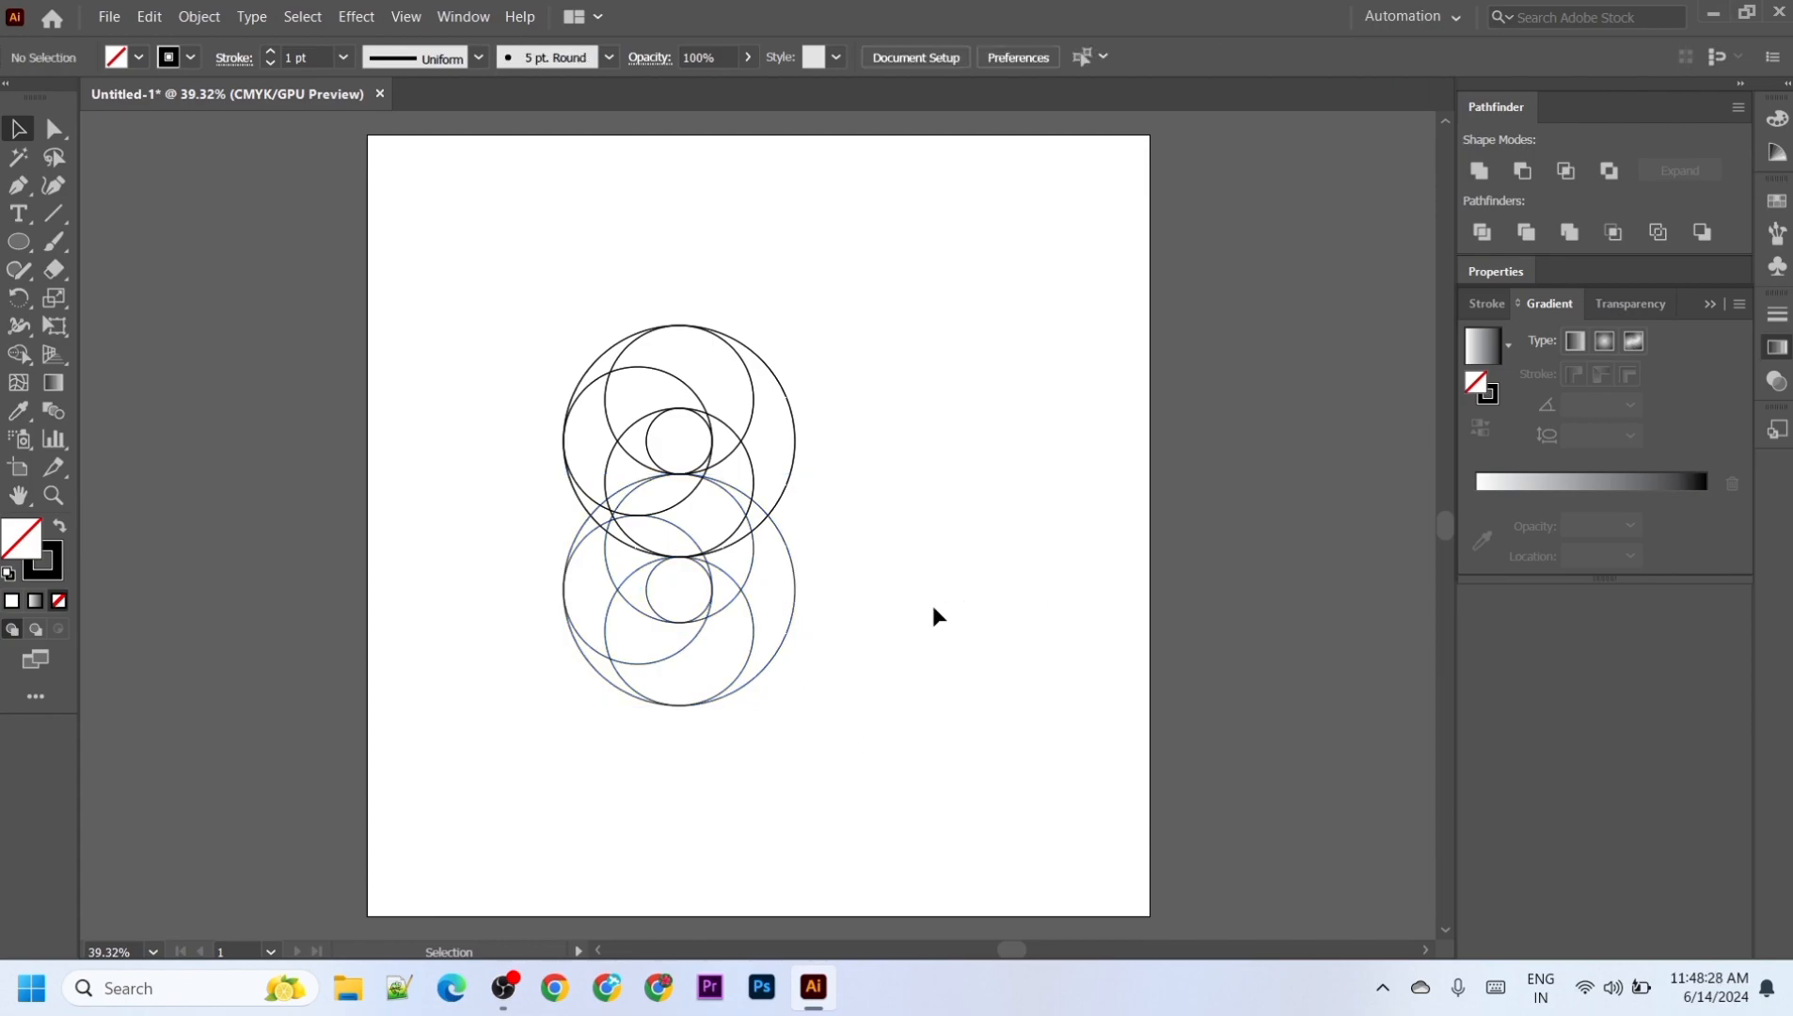
Step: Reflect the lower set of circles about the vertical axis
{"action": "right_click", "coordinate": [701, 618]}
{"action": "left_click", "coordinate": [964, 540]}
{"action": "left_click", "coordinate": [717, 610]}
{"action": "left_click", "coordinate": [849, 621]}
{"action": "left_click_drag", "start_coordinate": [908, 630], "coordinate": [501, 591]}
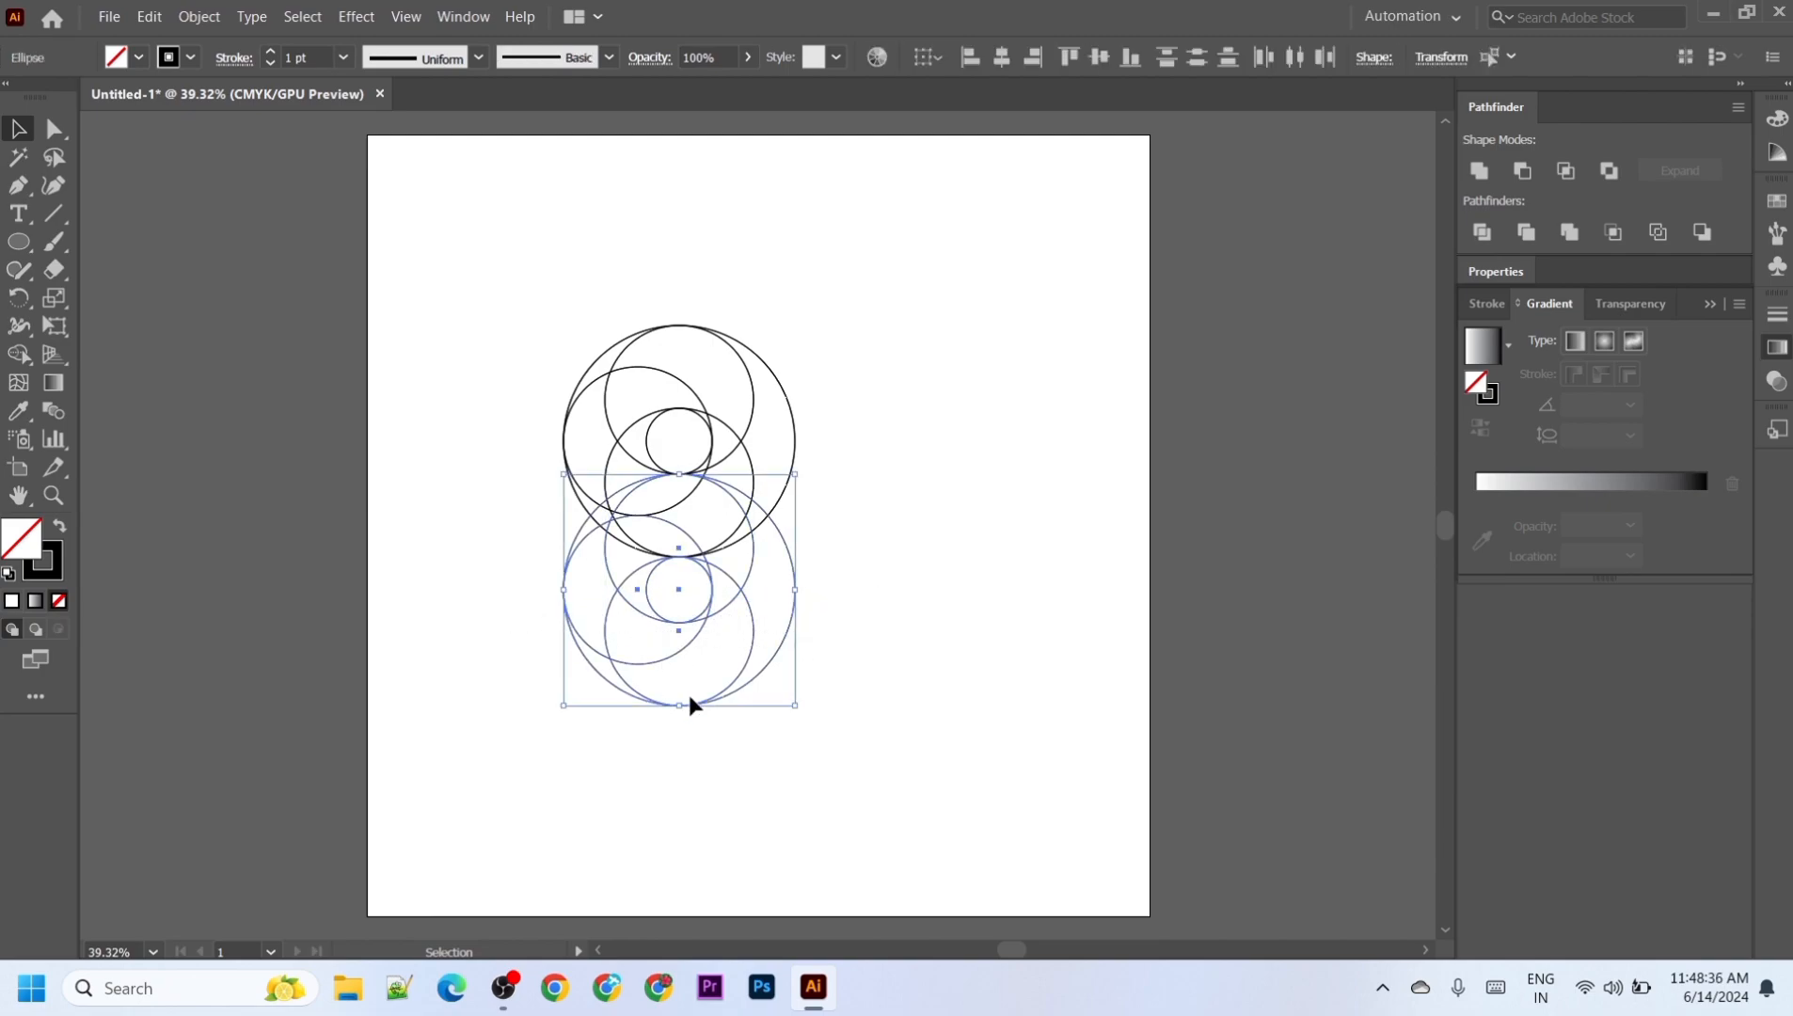
{"action": "right_click", "coordinate": [736, 607]}
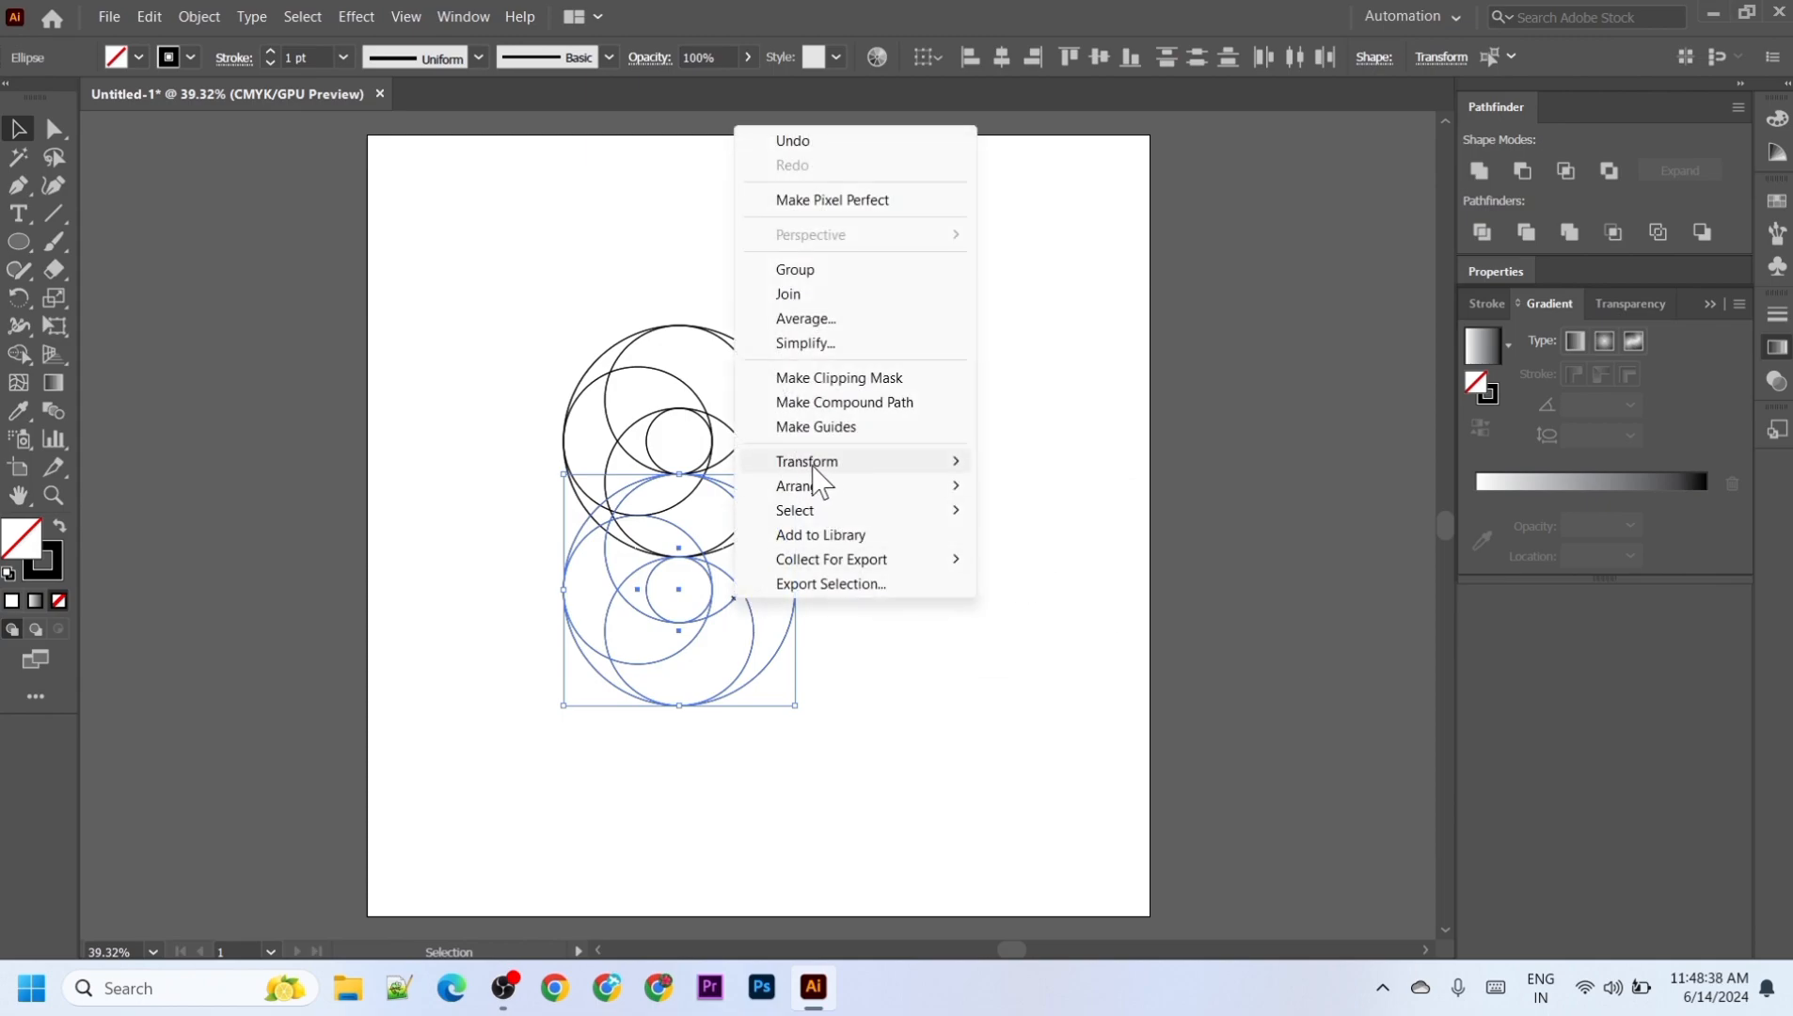
{"action": "mouse_move", "coordinate": [828, 485]}
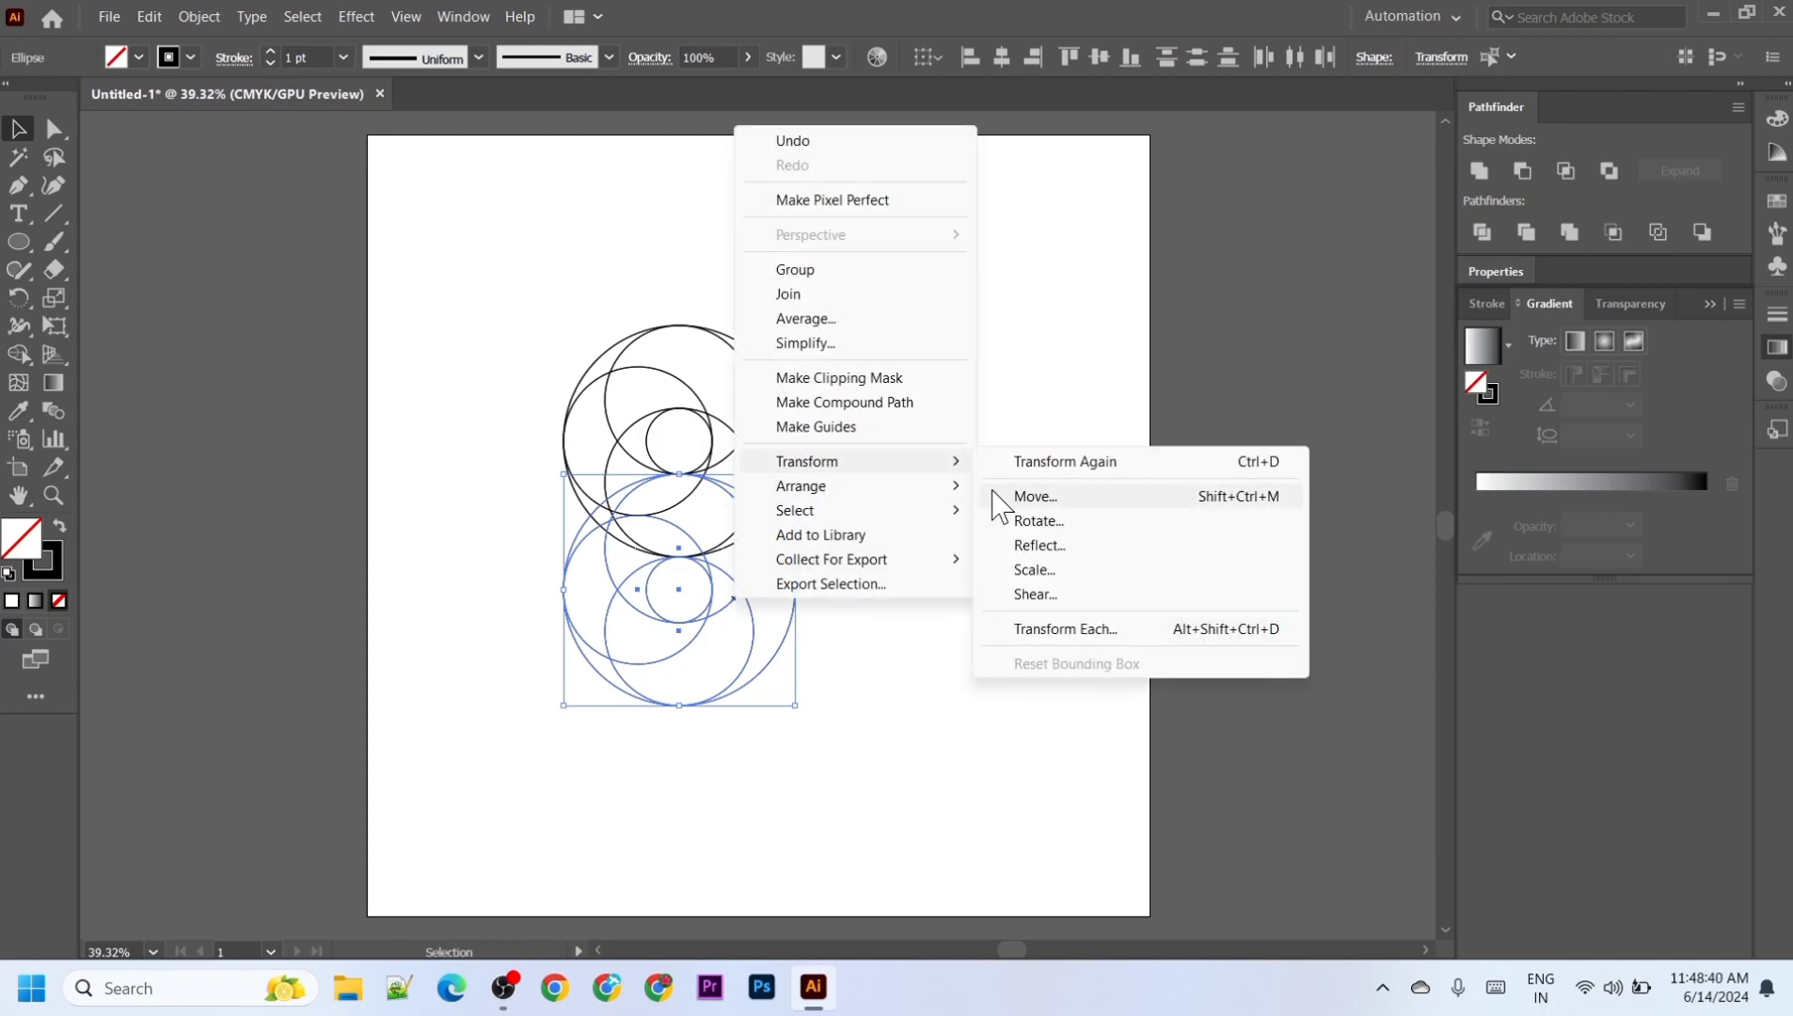
{"action": "left_click", "coordinate": [1036, 545]}
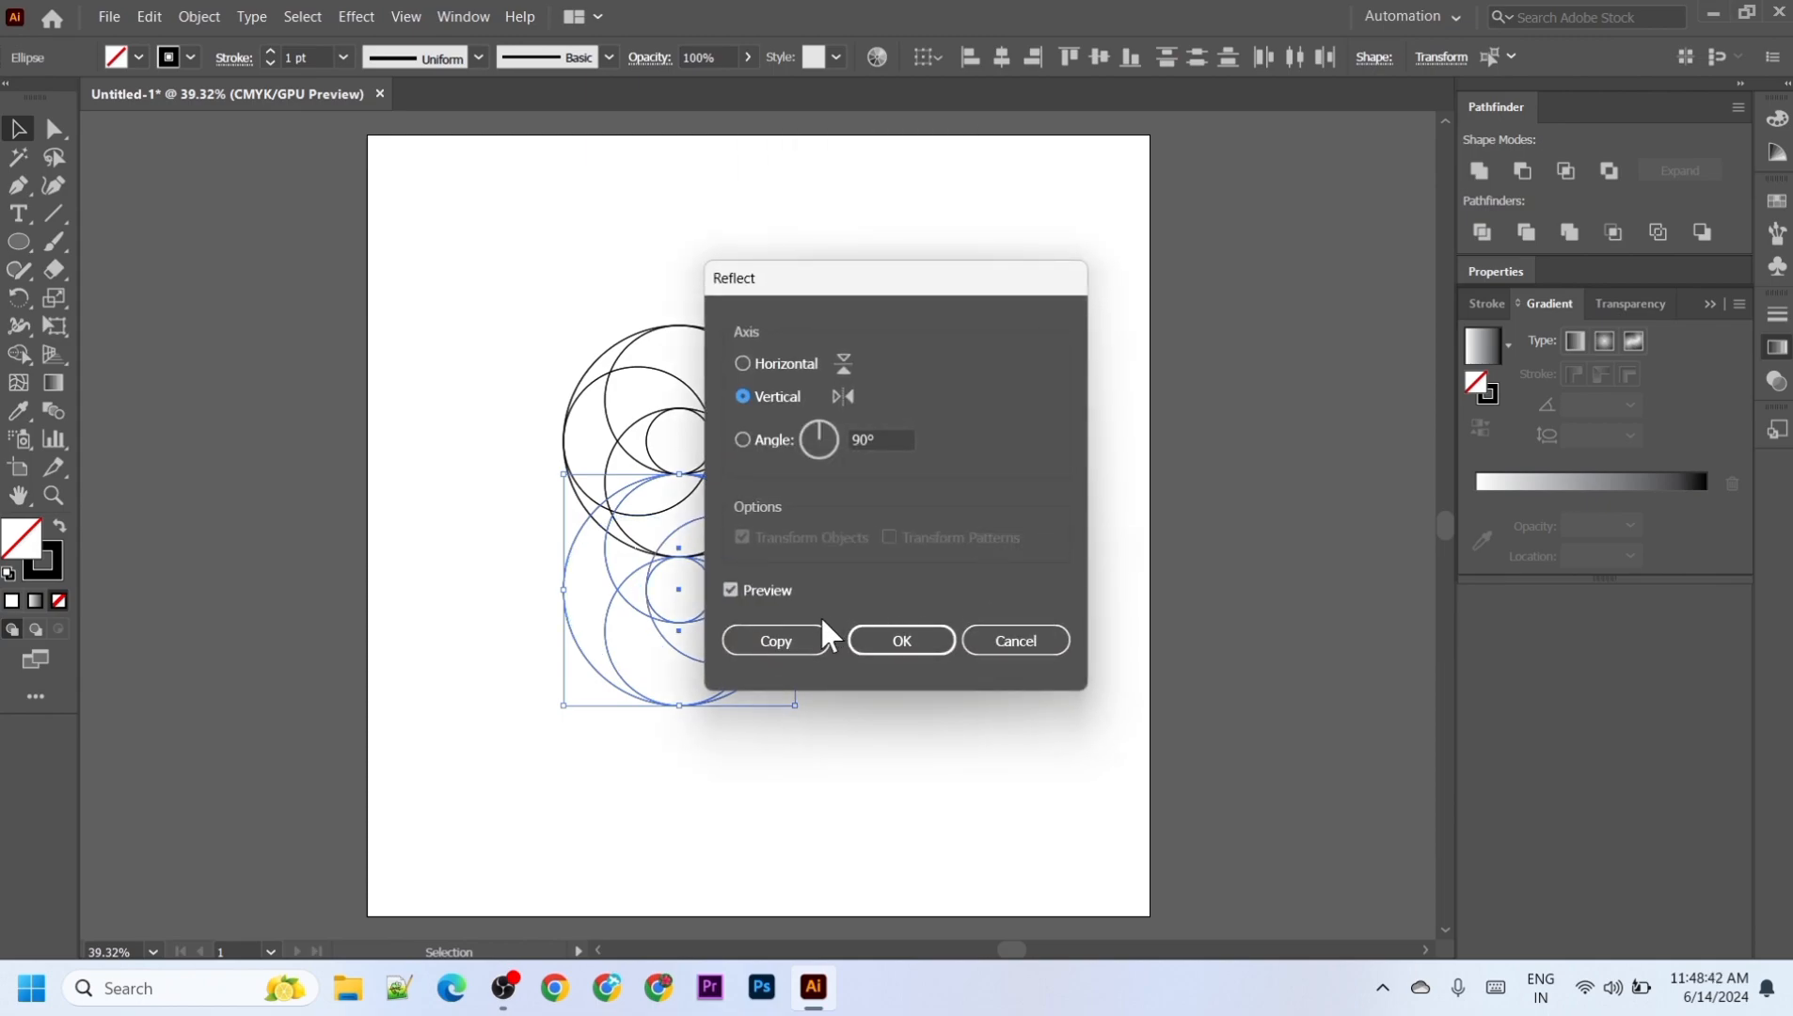
{"action": "left_click", "coordinate": [881, 649]}
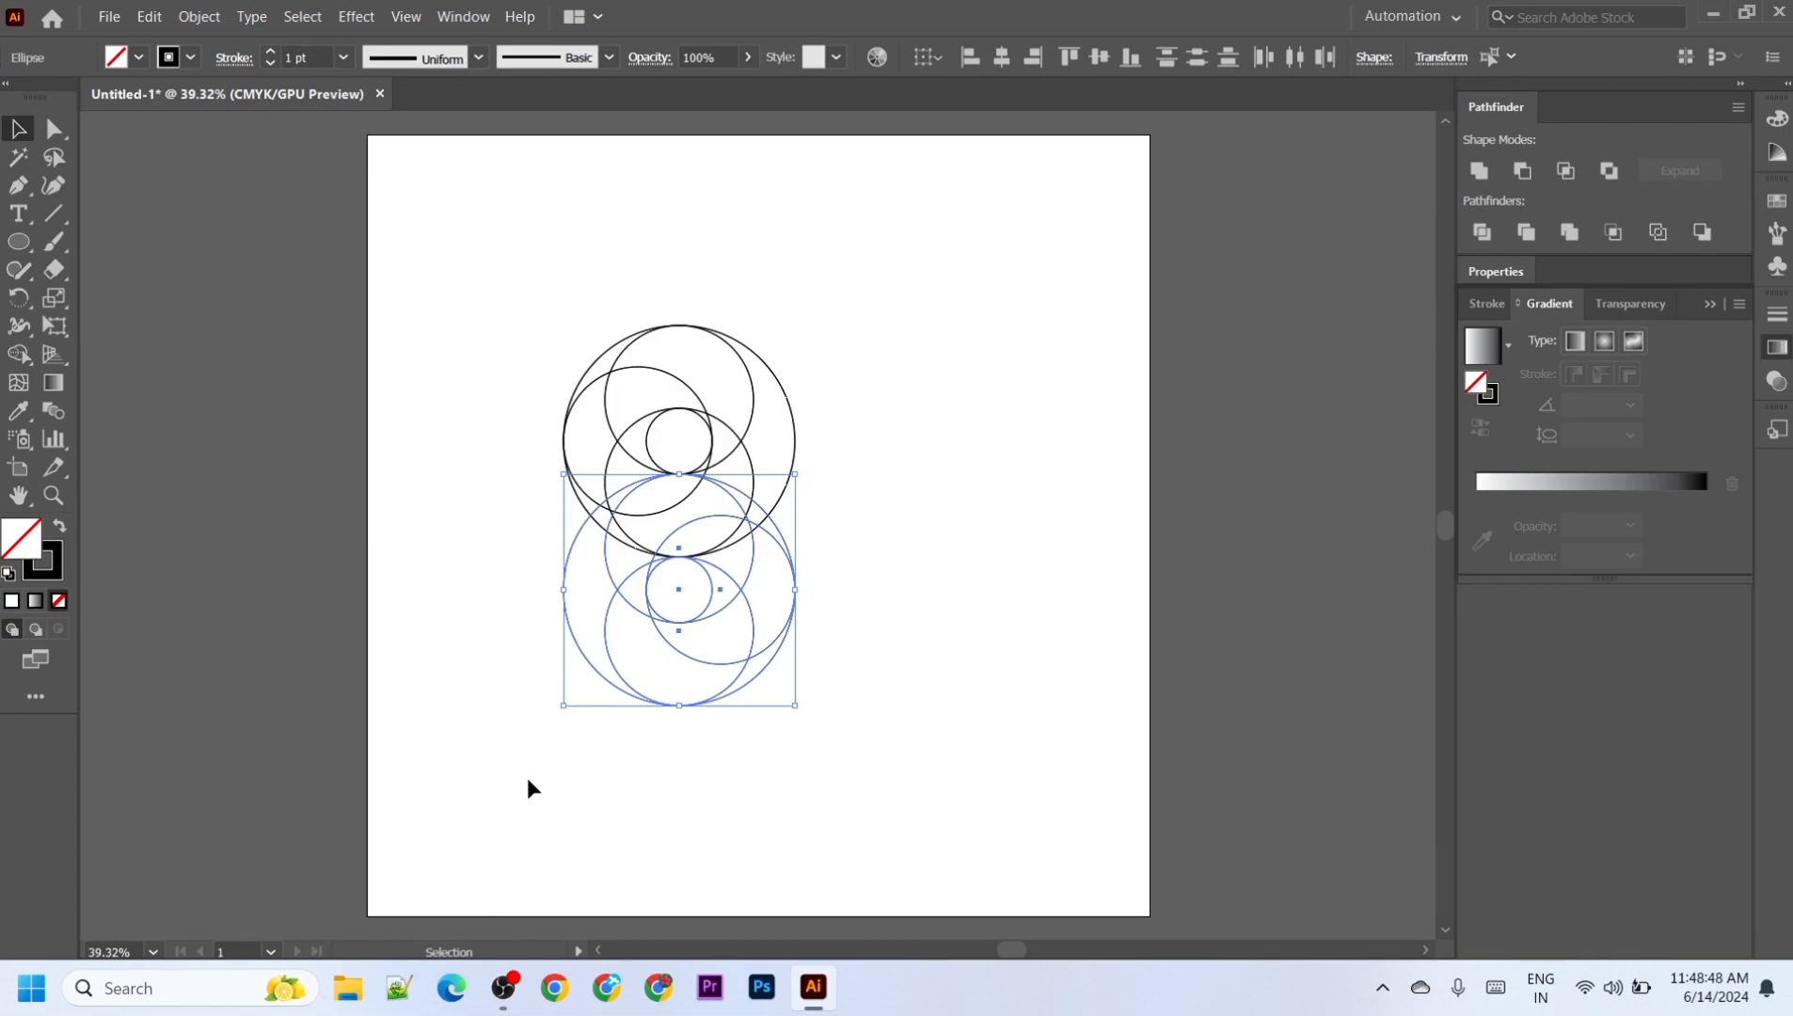
Step: Select all circles and merge the central regions into one S-shaped band spanning both circle sets with Shape Builder
{"action": "scroll", "coordinate": [888, 734], "scroll_direction": "up", "scroll_amount": 3}
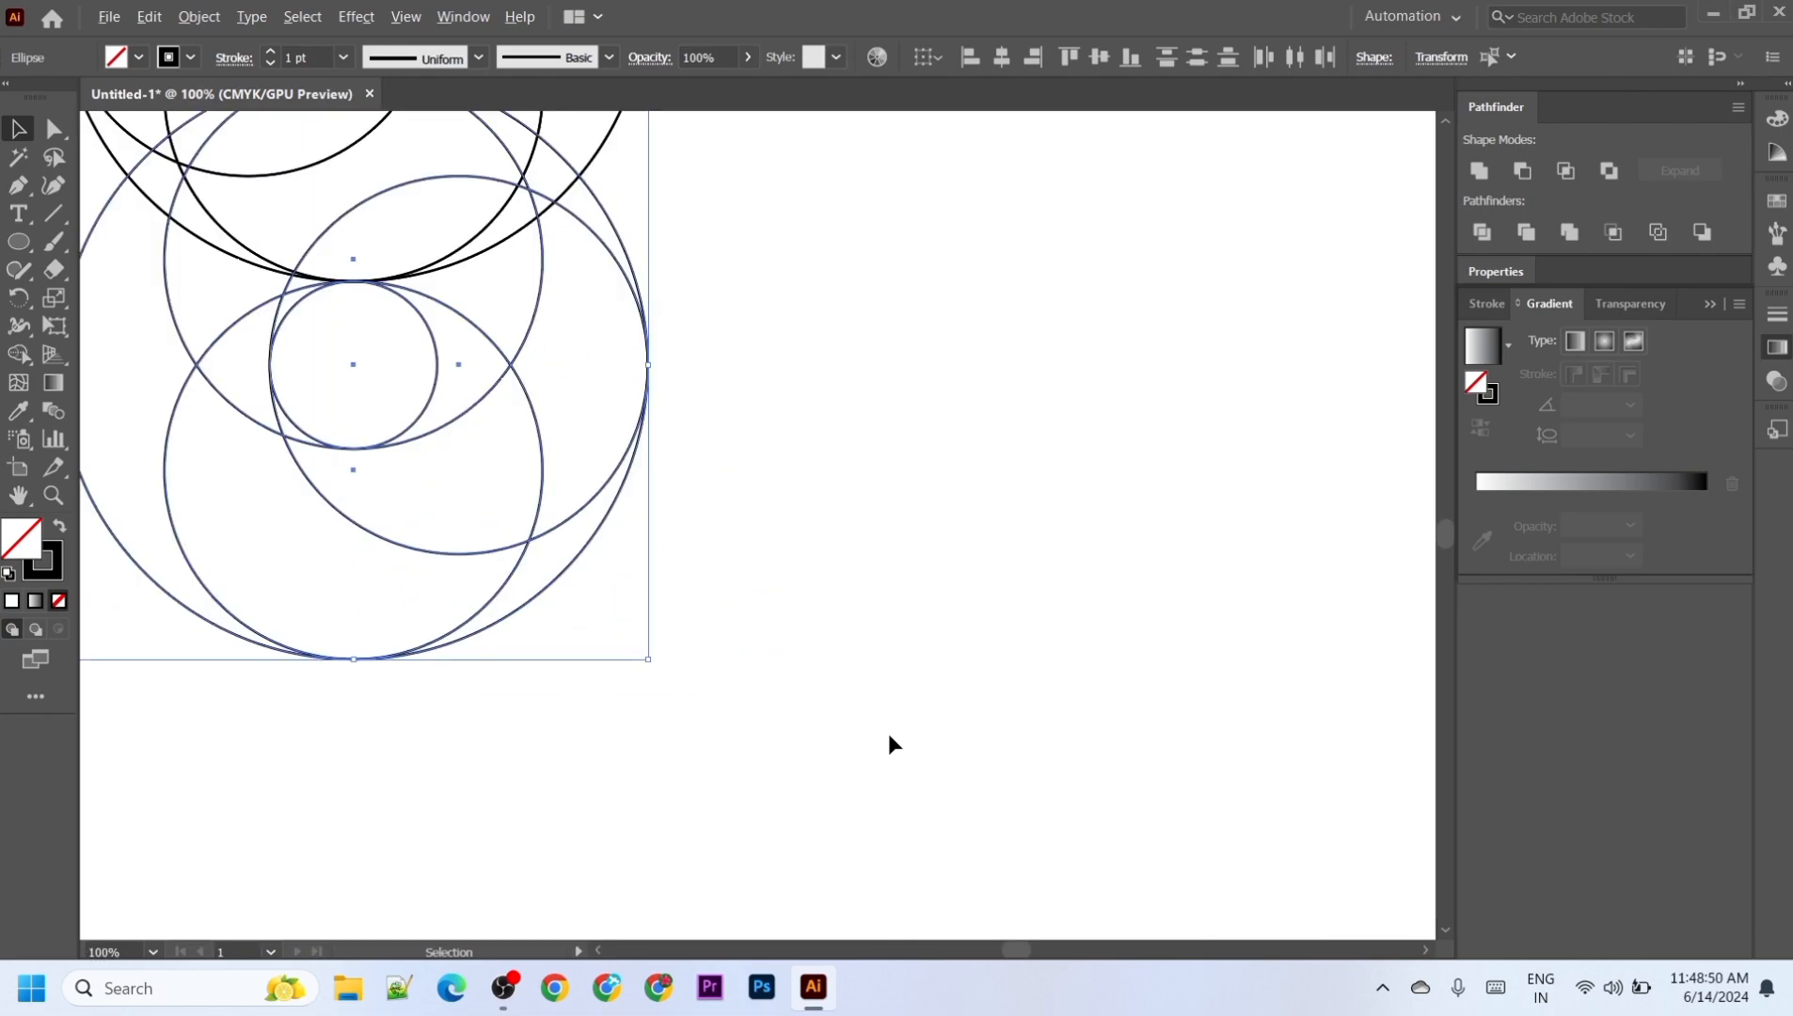
{"action": "scroll", "coordinate": [890, 724], "scroll_direction": "down", "scroll_amount": 2}
{"action": "scroll", "coordinate": [890, 706], "scroll_direction": "up", "scroll_amount": 10}
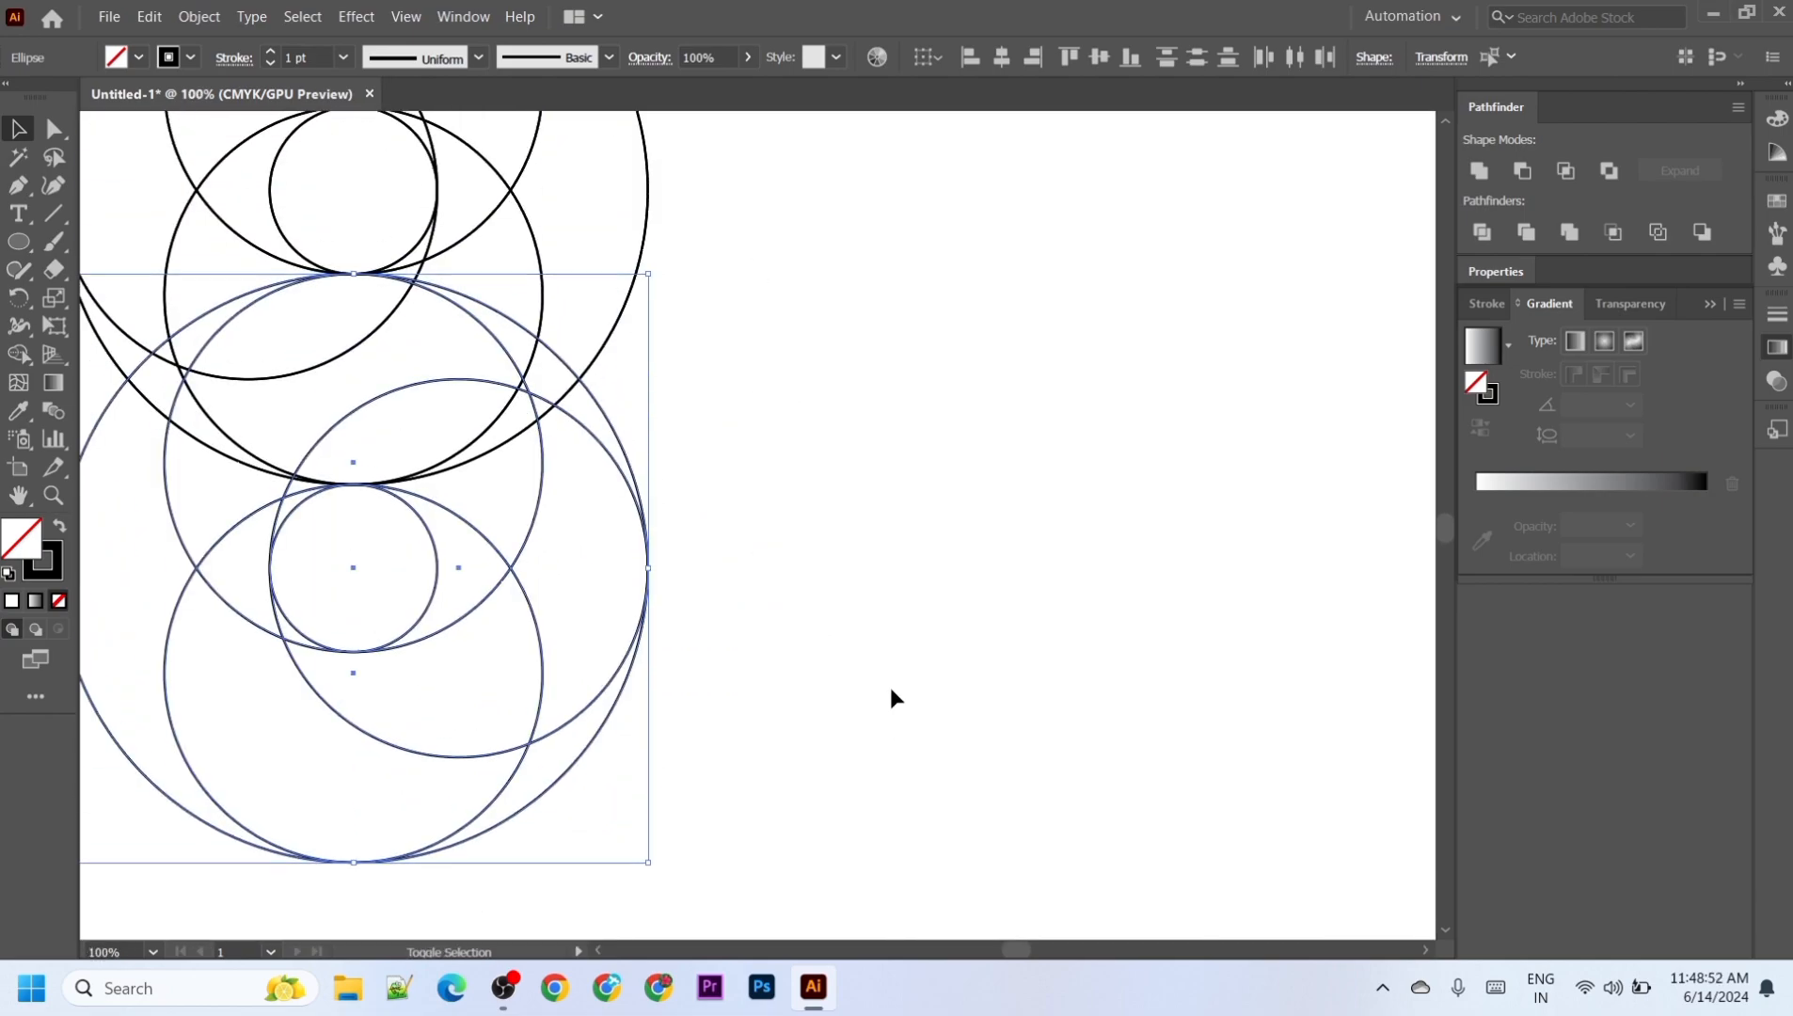
{"action": "scroll", "coordinate": [890, 688], "scroll_direction": "down", "scroll_amount": 8}
{"action": "scroll", "coordinate": [891, 687], "scroll_direction": "right", "scroll_amount": 2}
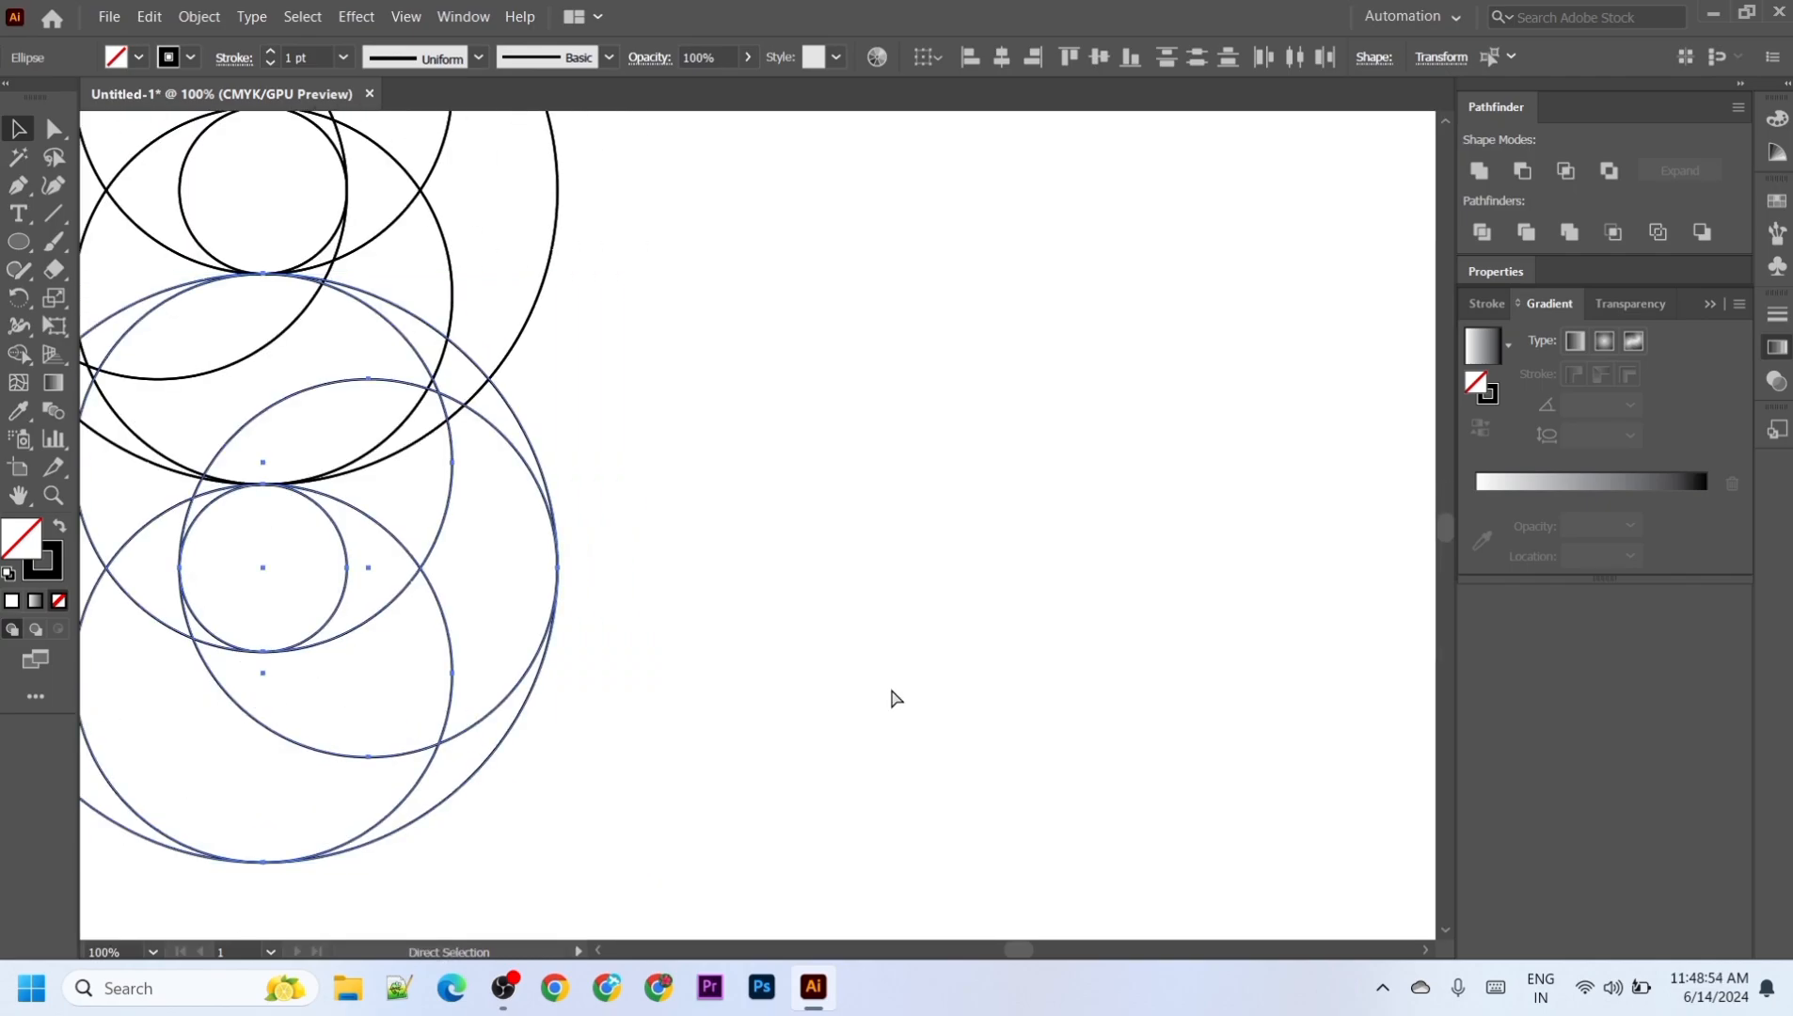
{"action": "scroll", "coordinate": [892, 684], "scroll_direction": "left", "scroll_amount": 3}
{"action": "scroll", "coordinate": [893, 690], "scroll_direction": "left", "scroll_amount": 3}
{"action": "key", "text": "v"}
{"action": "scroll", "coordinate": [985, 652], "scroll_direction": "up", "scroll_amount": 3}
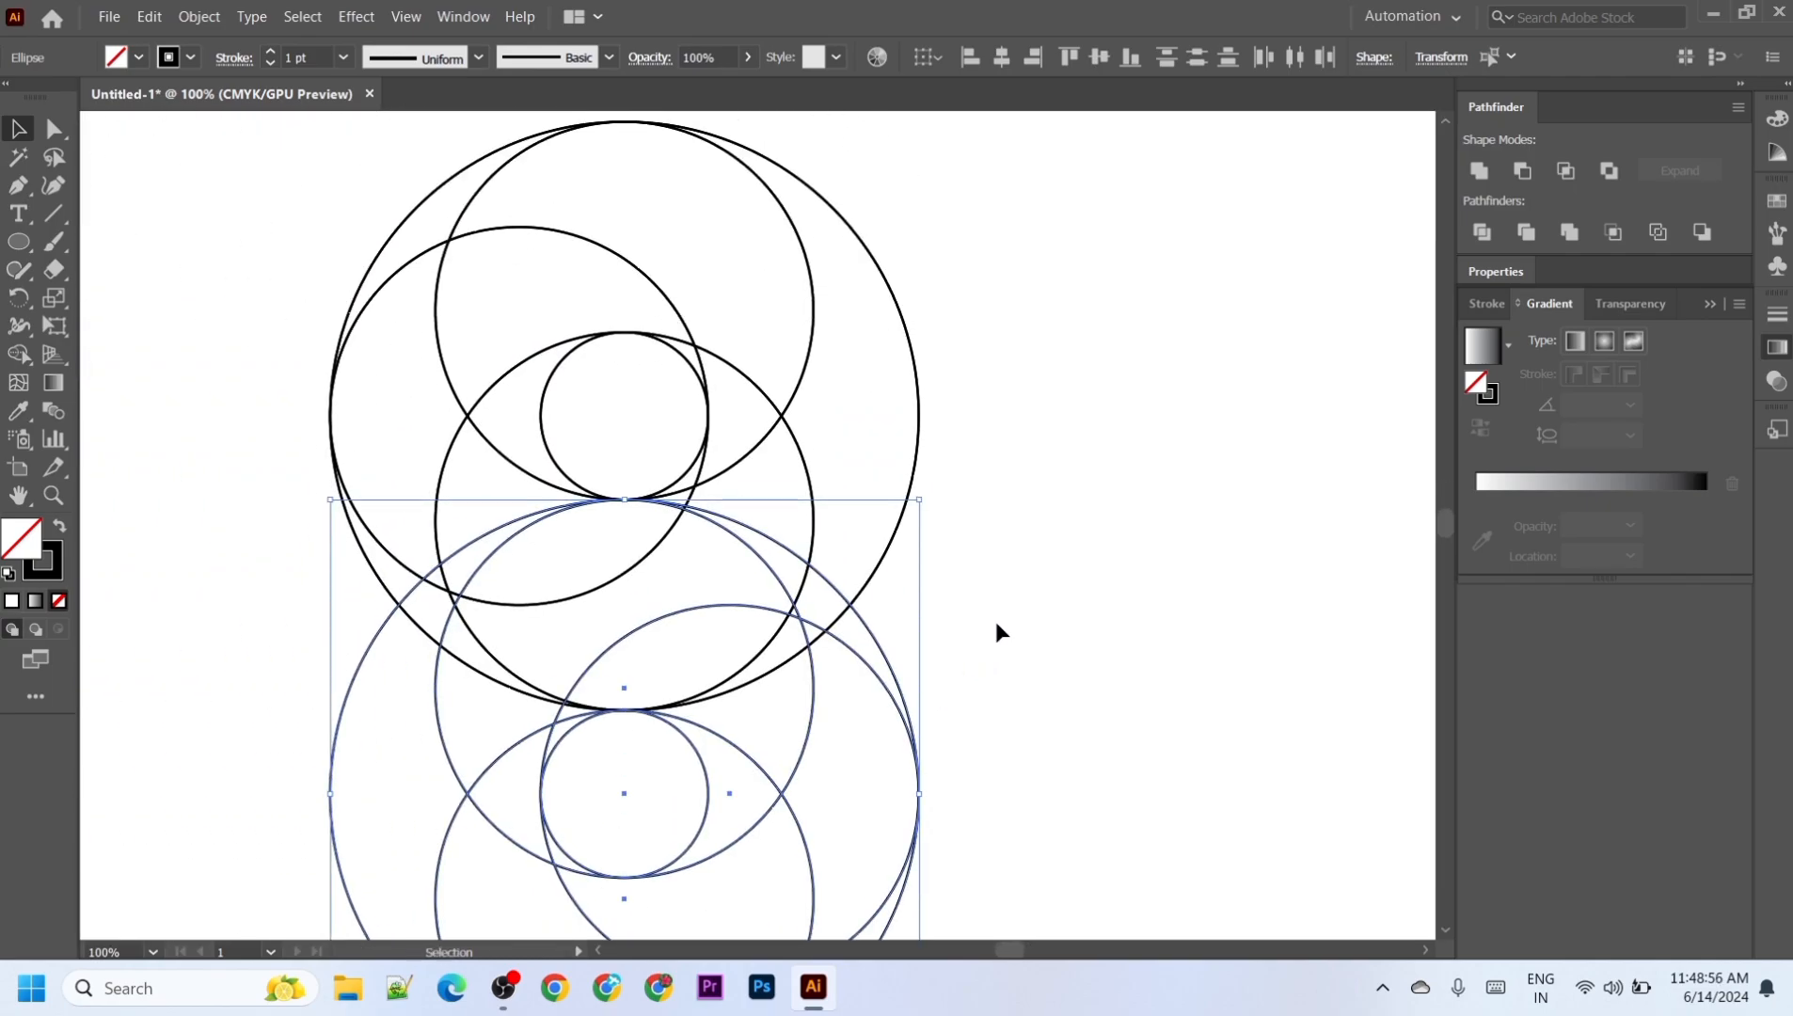
{"action": "scroll", "coordinate": [1005, 610], "scroll_direction": "down", "scroll_amount": 1}
{"action": "scroll", "coordinate": [1005, 610], "scroll_direction": "down", "scroll_amount": 1}
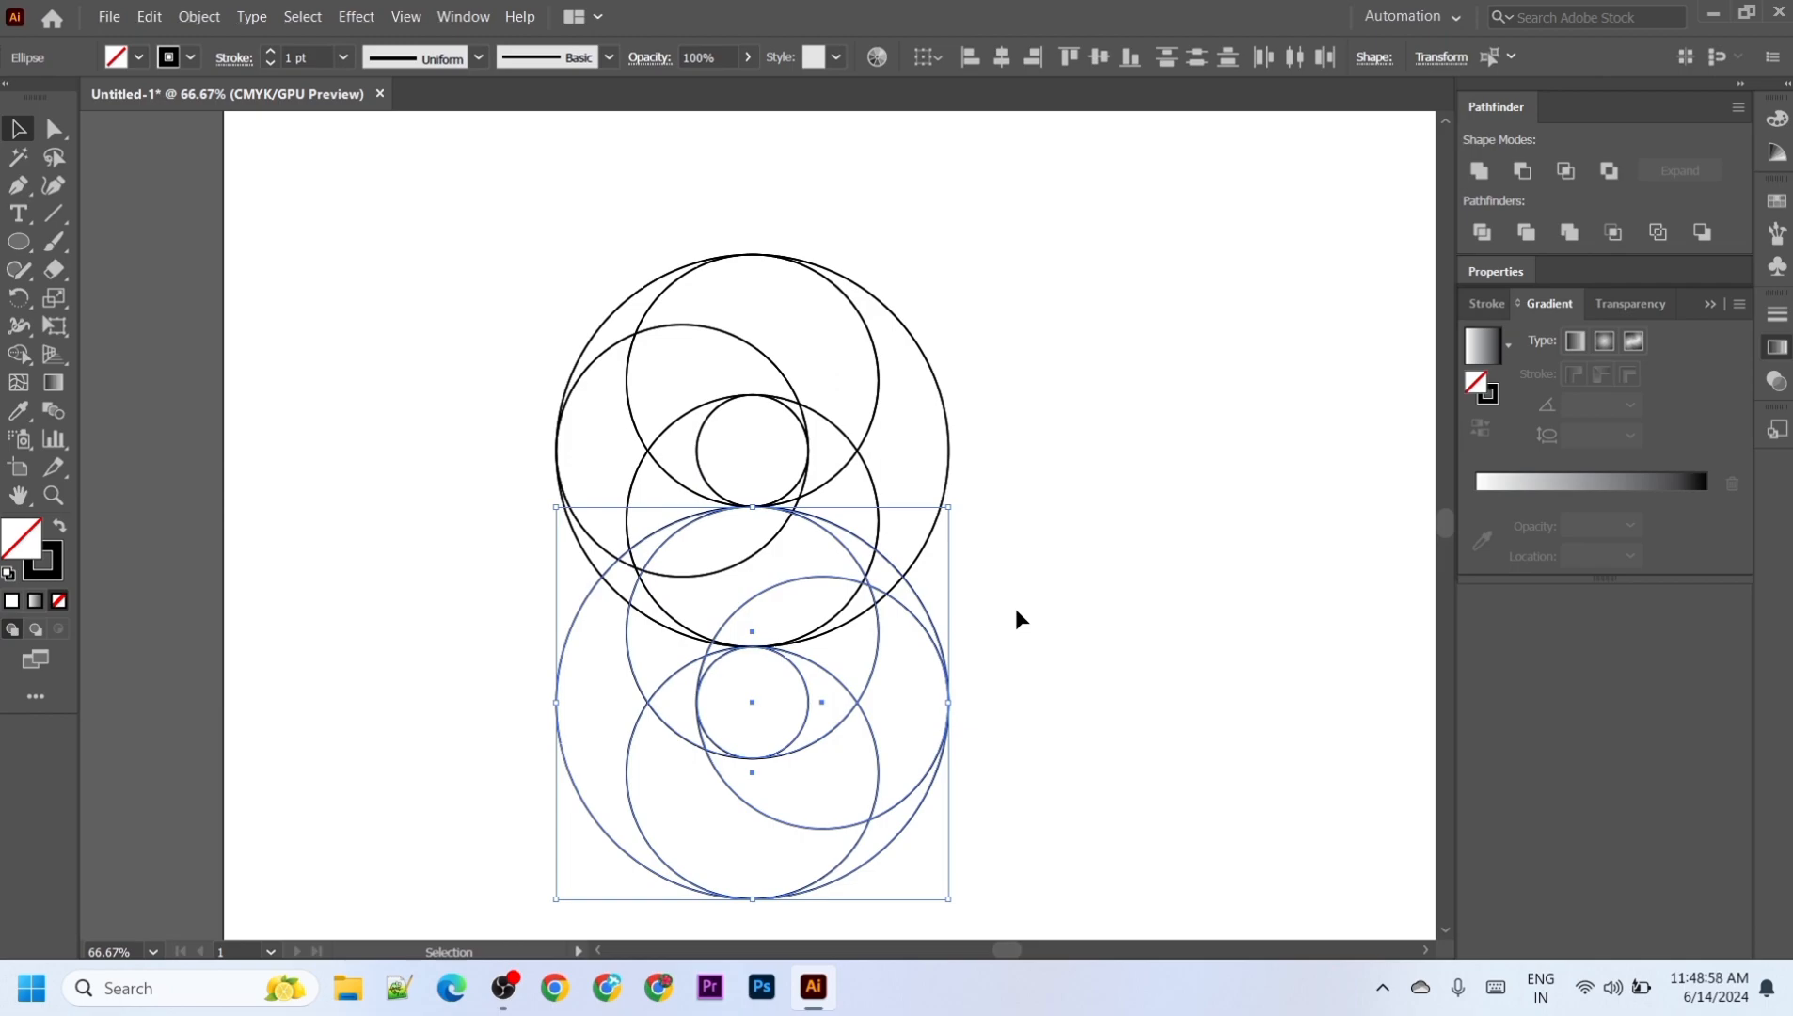
{"action": "left_click", "coordinate": [31, 359]}
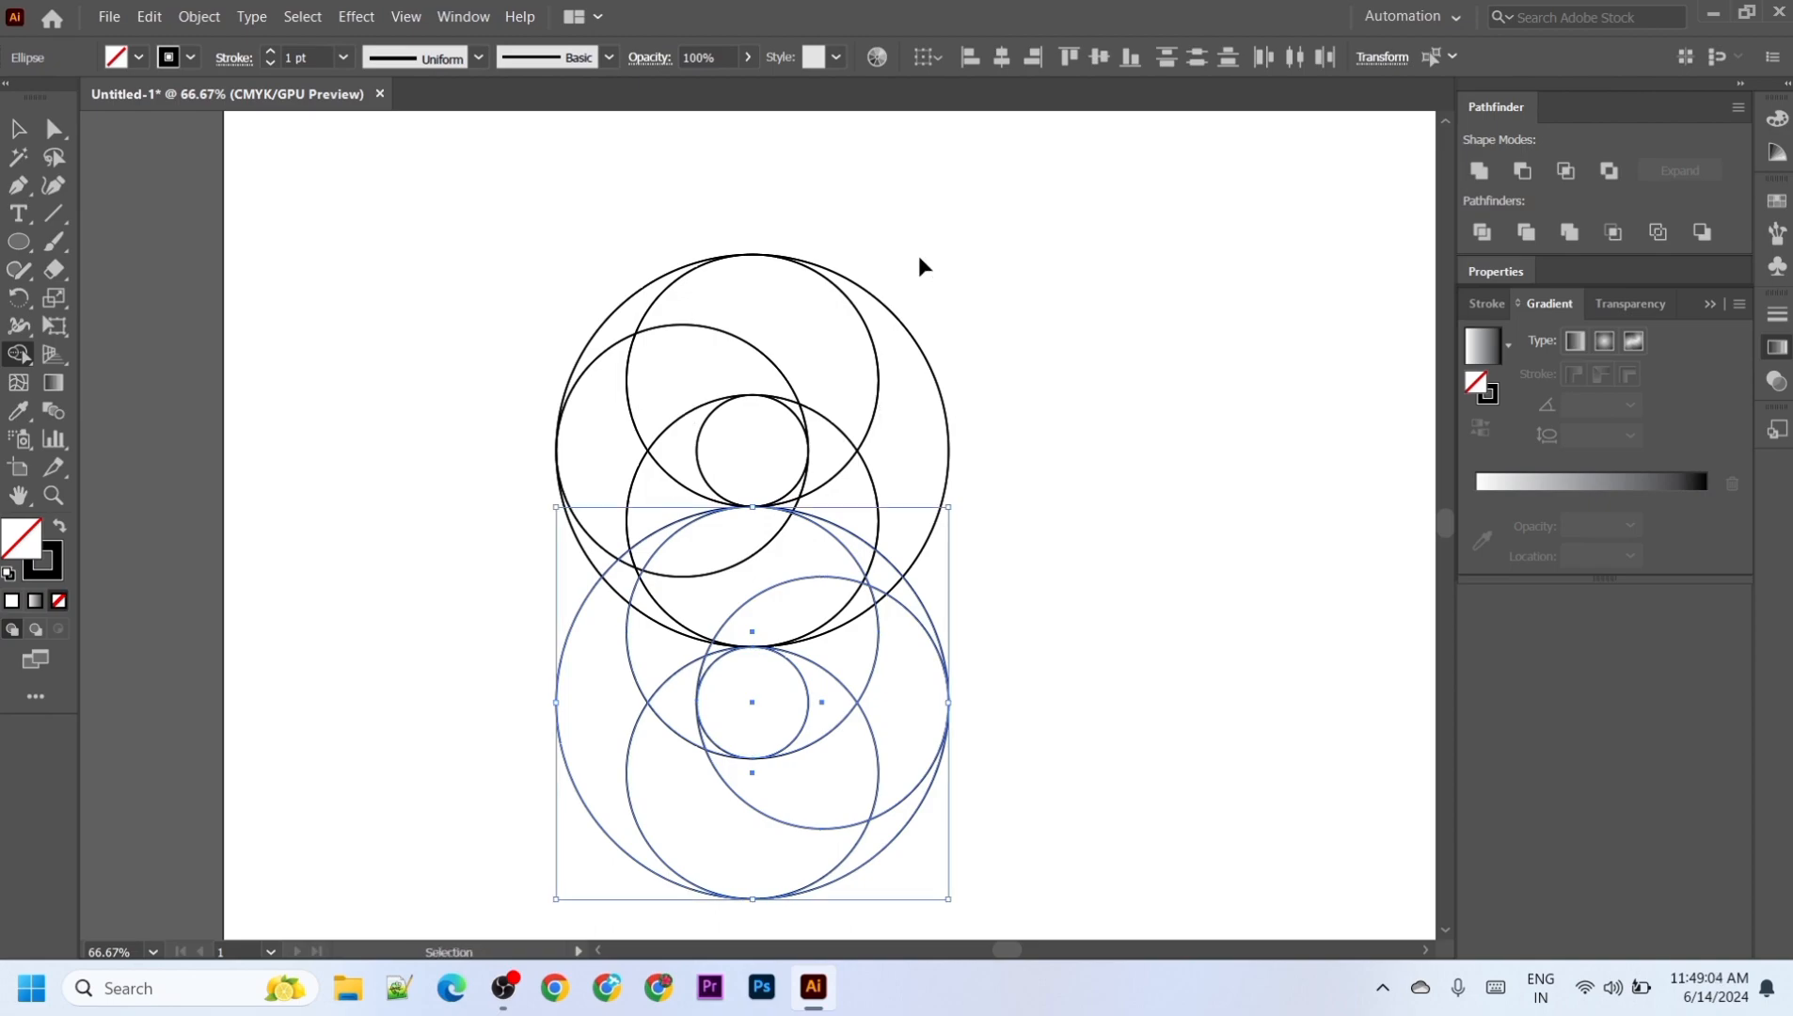
{"action": "key", "text": "ctrl+a"}
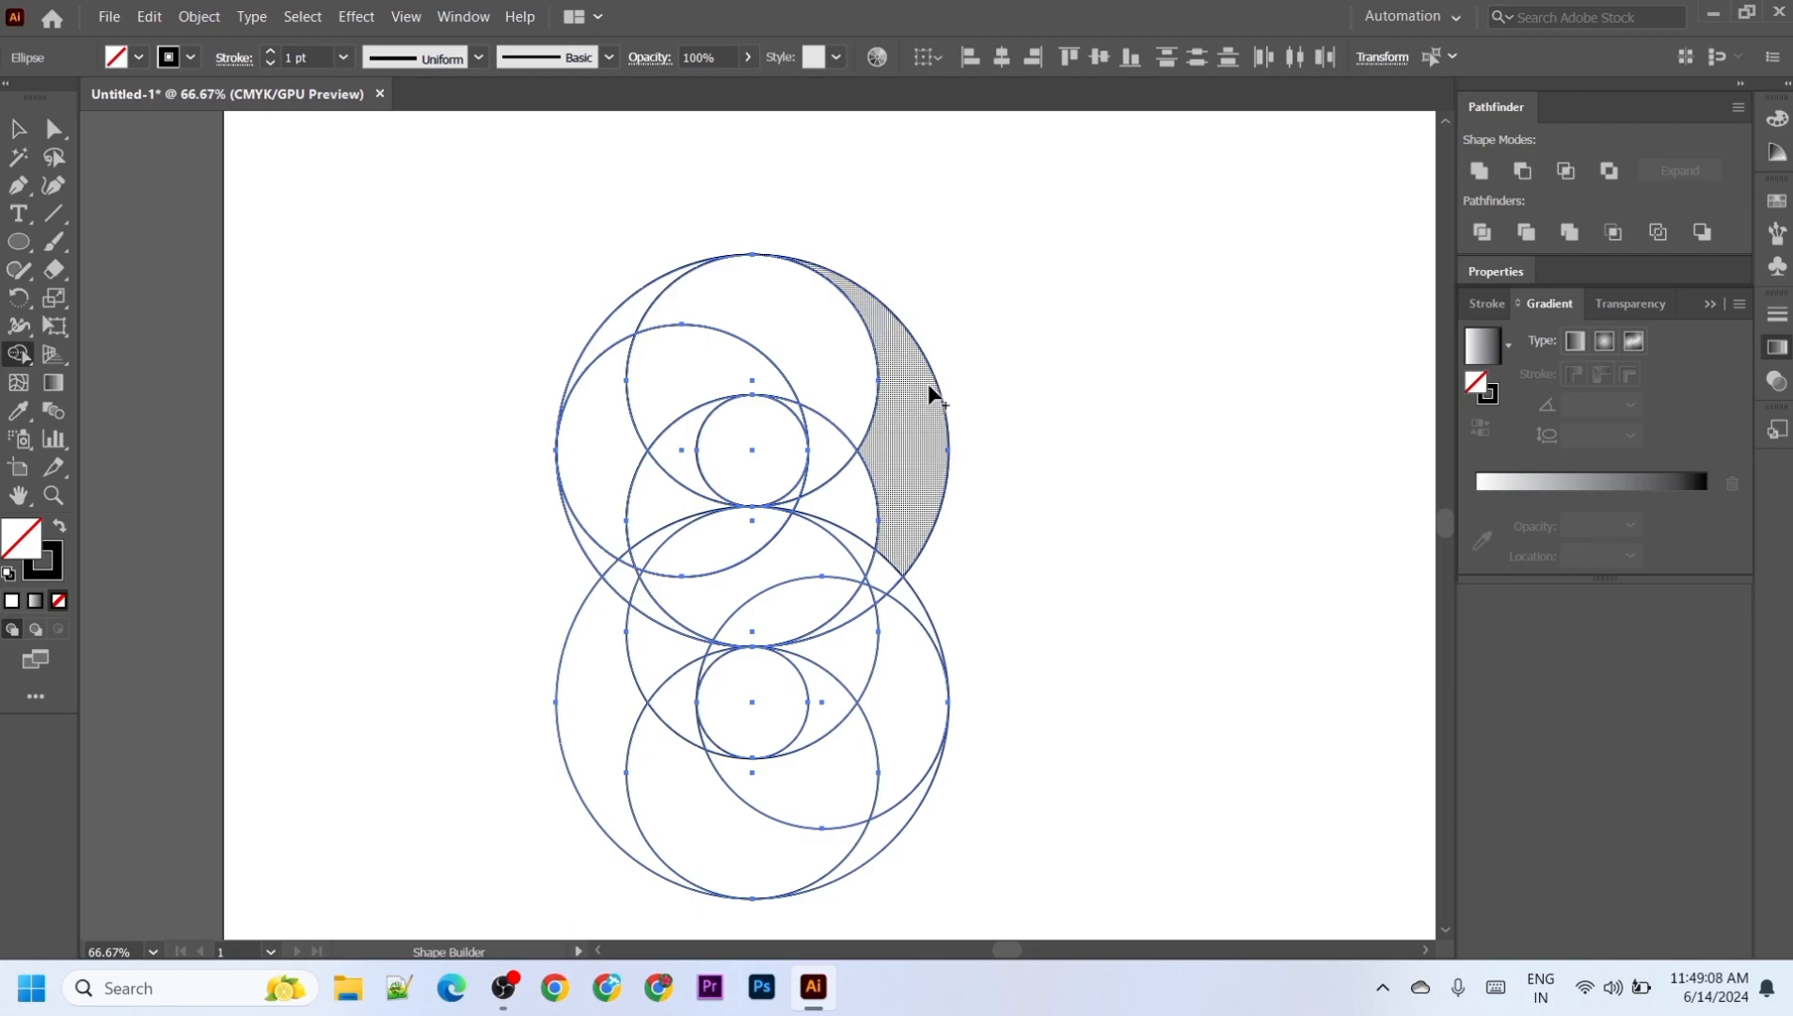
{"action": "mouse_move", "coordinate": [890, 448]}
{"action": "left_mouse_down"}
{"action": "mouse_move", "coordinate": [841, 521]}
{"action": "mouse_move", "coordinate": [841, 563]}
{"action": "mouse_move", "coordinate": [877, 572]}
{"action": "mouse_move", "coordinate": [858, 602]}
{"action": "mouse_move", "coordinate": [706, 631]}
{"action": "mouse_move", "coordinate": [725, 651]}
{"action": "mouse_move", "coordinate": [614, 635]}
{"action": "mouse_move", "coordinate": [630, 580]}
{"action": "mouse_move", "coordinate": [685, 544]}
{"action": "left_mouse_up"}
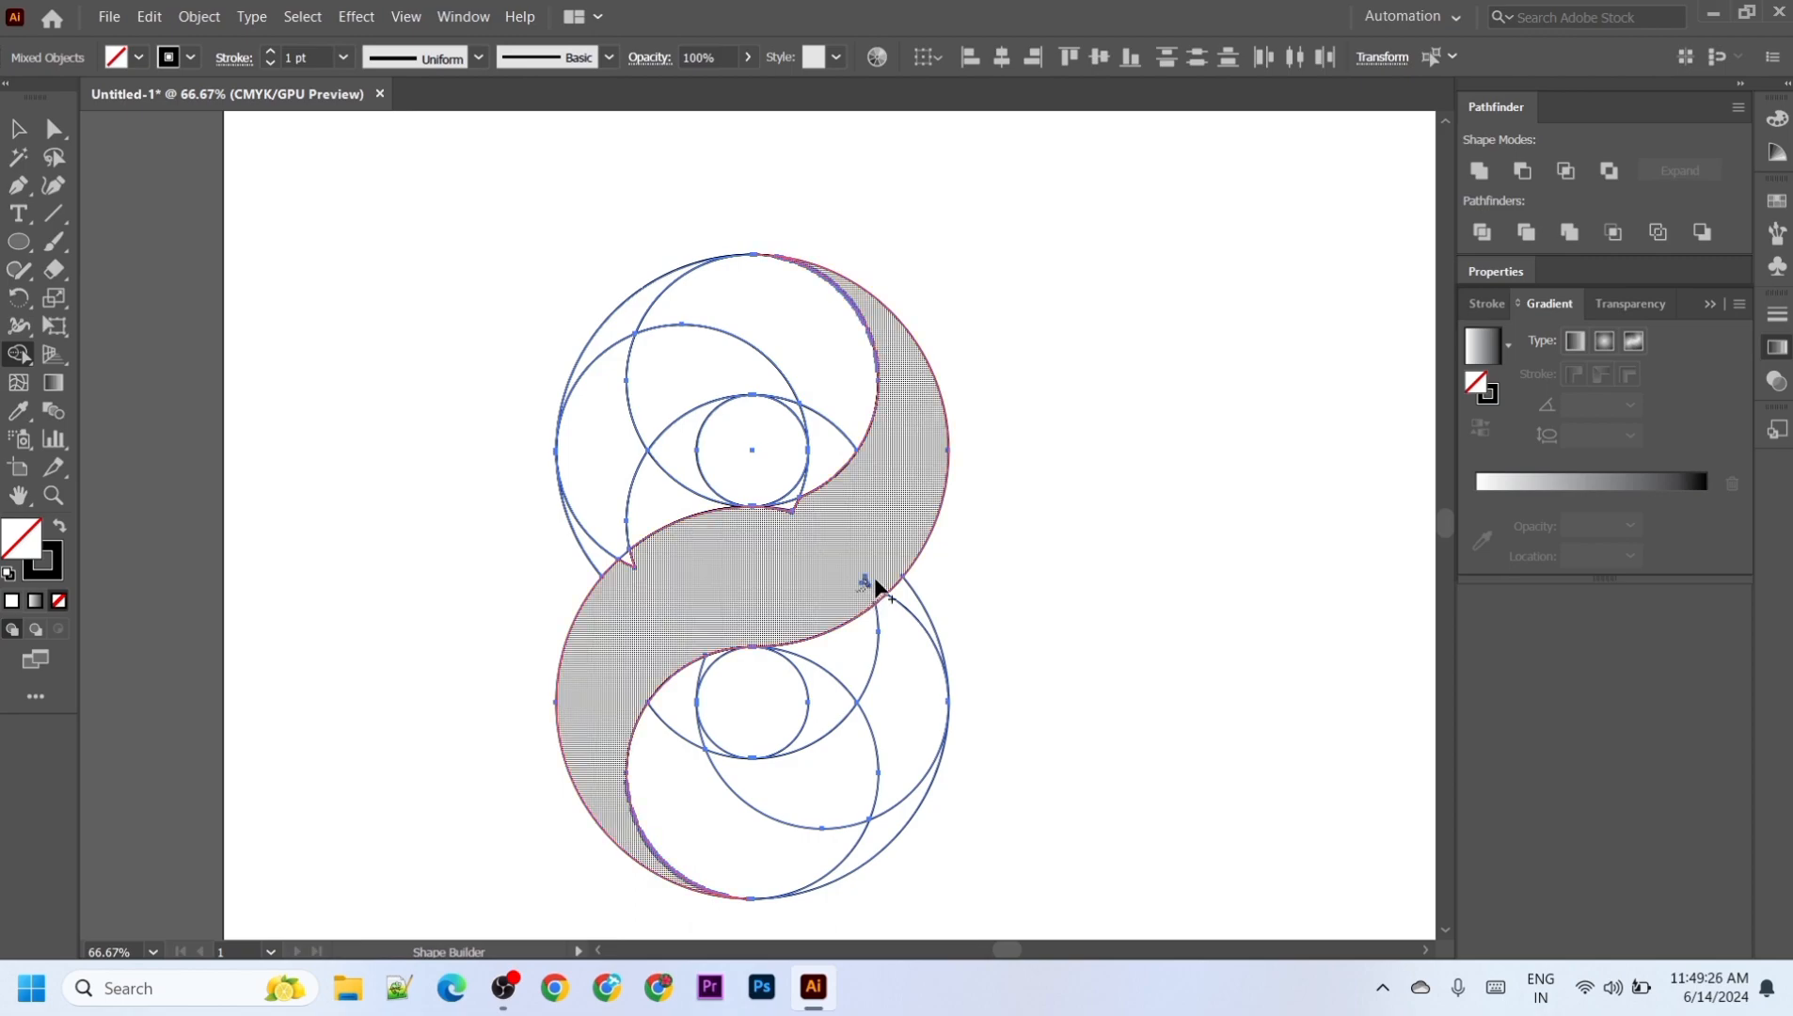
{"action": "left_click", "coordinate": [791, 514]}
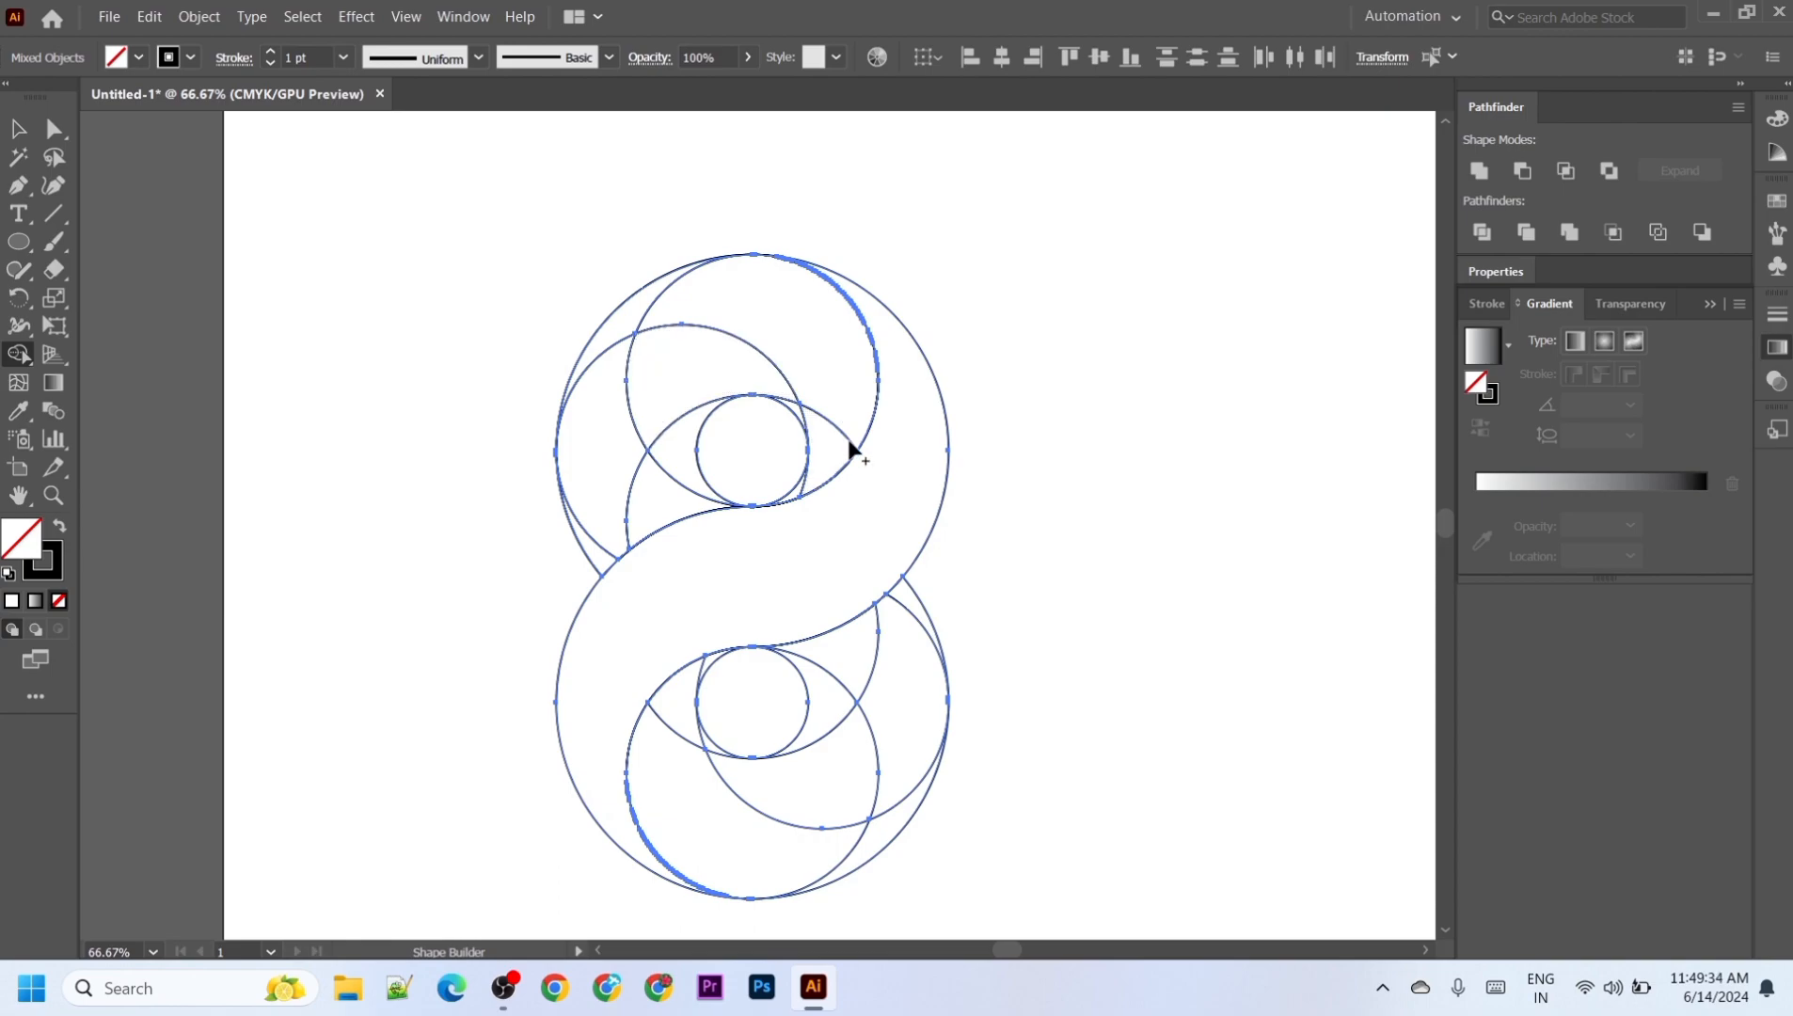
Step: Merge the remaining regions of the upper circle into curved blades swirling around its small center circle
{"action": "mouse_move", "coordinate": [839, 431]}
{"action": "left_mouse_down"}
{"action": "mouse_move", "coordinate": [824, 376]}
{"action": "mouse_move", "coordinate": [649, 306]}
{"action": "left_mouse_up"}
{"action": "mouse_move", "coordinate": [797, 408]}
{"action": "left_mouse_down"}
{"action": "mouse_move", "coordinate": [743, 390]}
{"action": "mouse_move", "coordinate": [672, 403]}
{"action": "mouse_move", "coordinate": [615, 465]}
{"action": "left_mouse_up"}
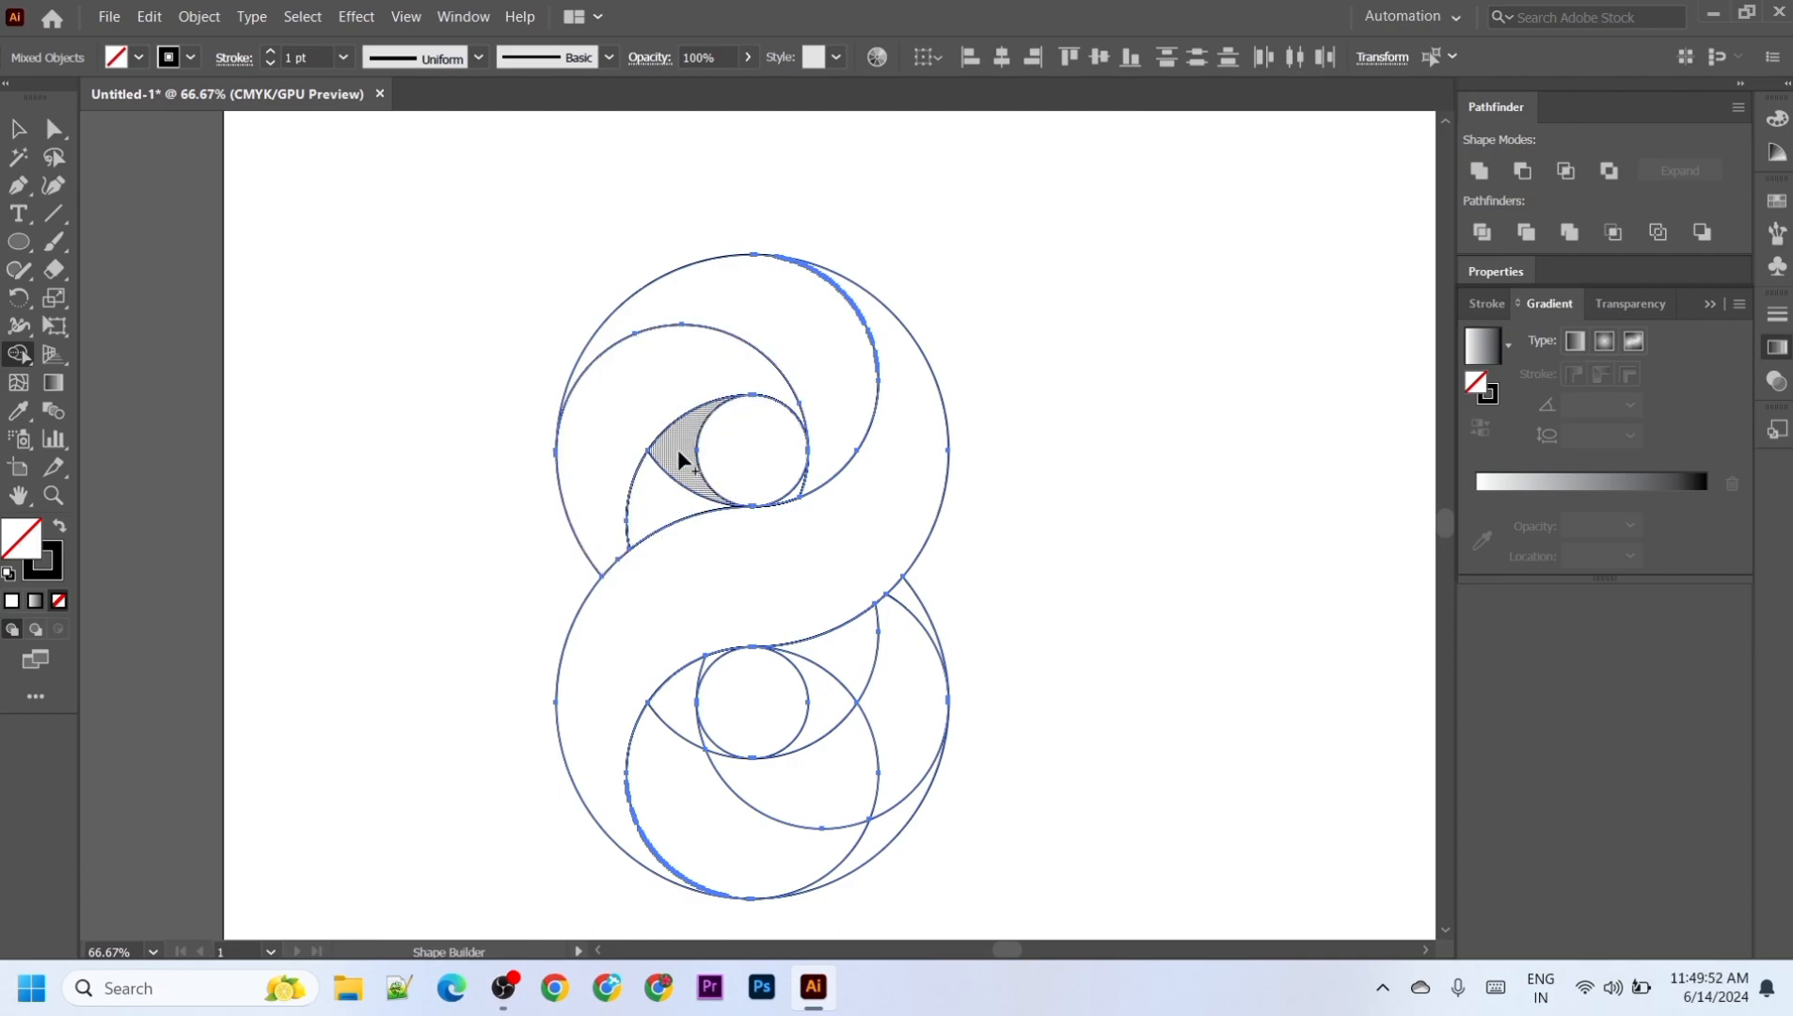
{"action": "left_click_drag", "start_coordinate": [679, 449], "coordinate": [668, 509]}
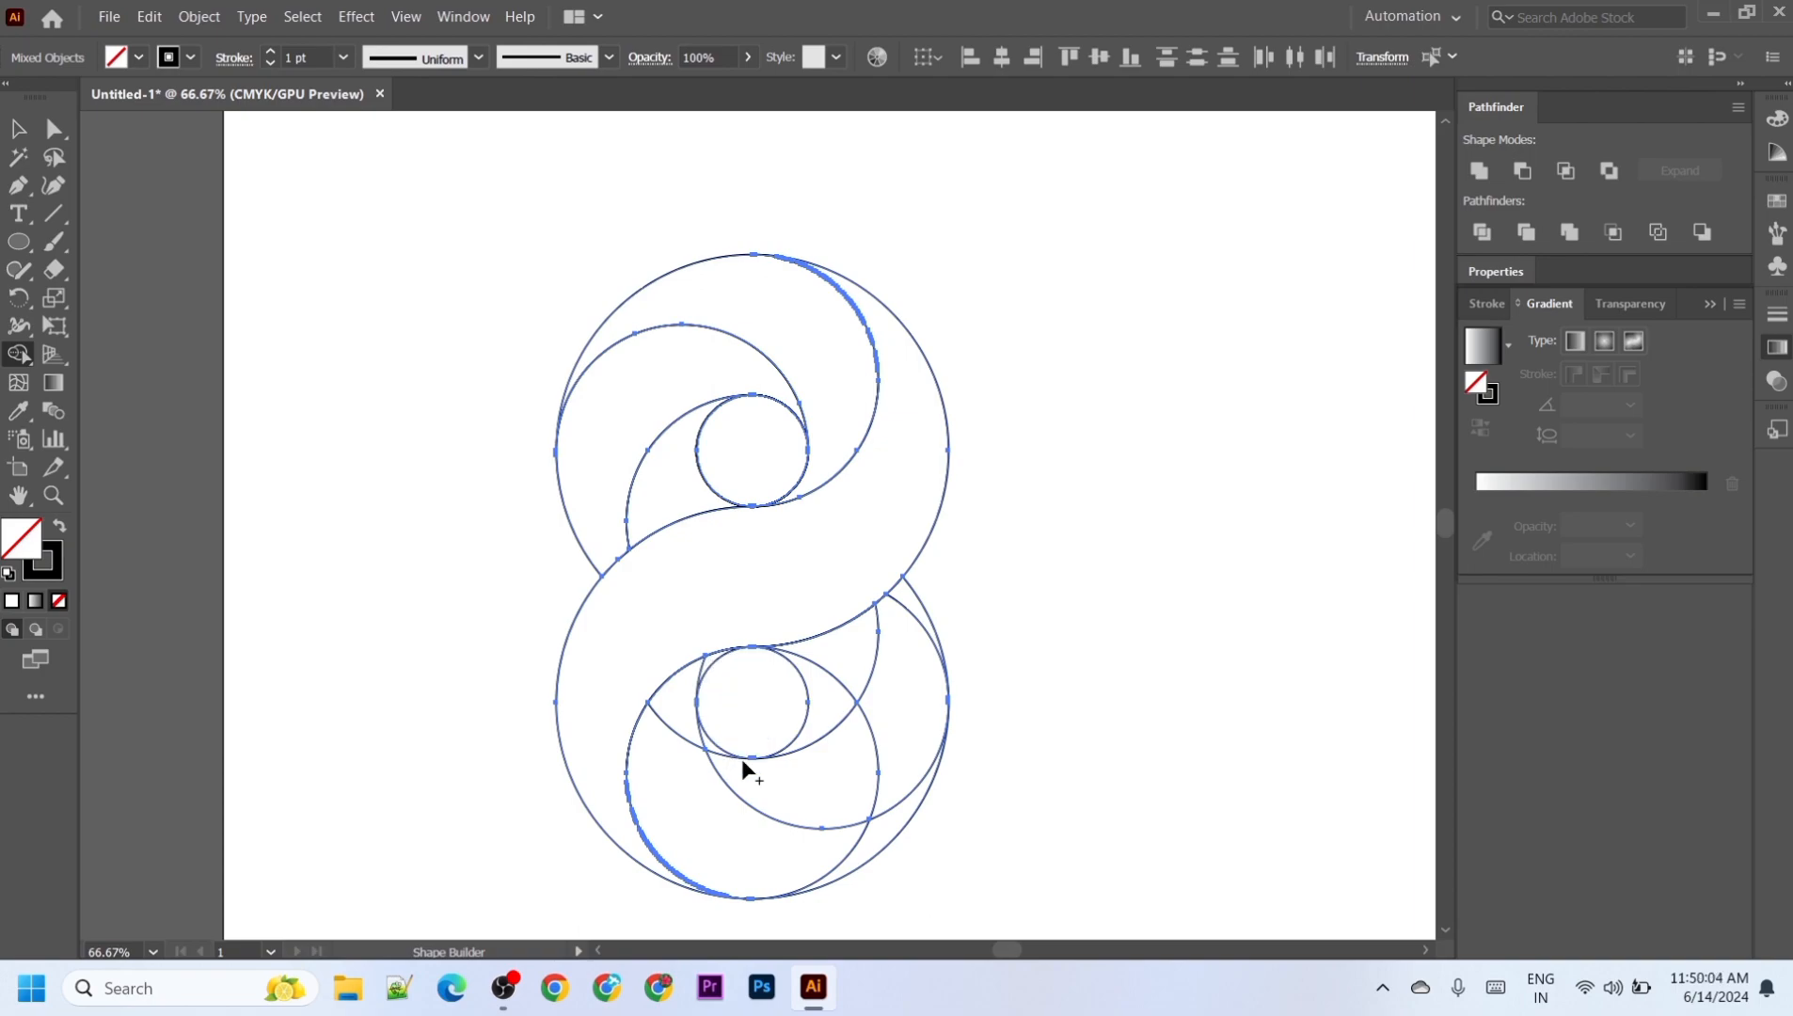
Step: Merge the remaining regions of the lower circle into matching curved blades around its small center circle
{"action": "mouse_move", "coordinate": [710, 753]}
{"action": "left_mouse_down"}
{"action": "mouse_move", "coordinate": [756, 781]}
{"action": "mouse_move", "coordinate": [852, 773]}
{"action": "mouse_move", "coordinate": [897, 729]}
{"action": "mouse_move", "coordinate": [920, 620]}
{"action": "mouse_move", "coordinate": [892, 727]}
{"action": "left_mouse_up"}
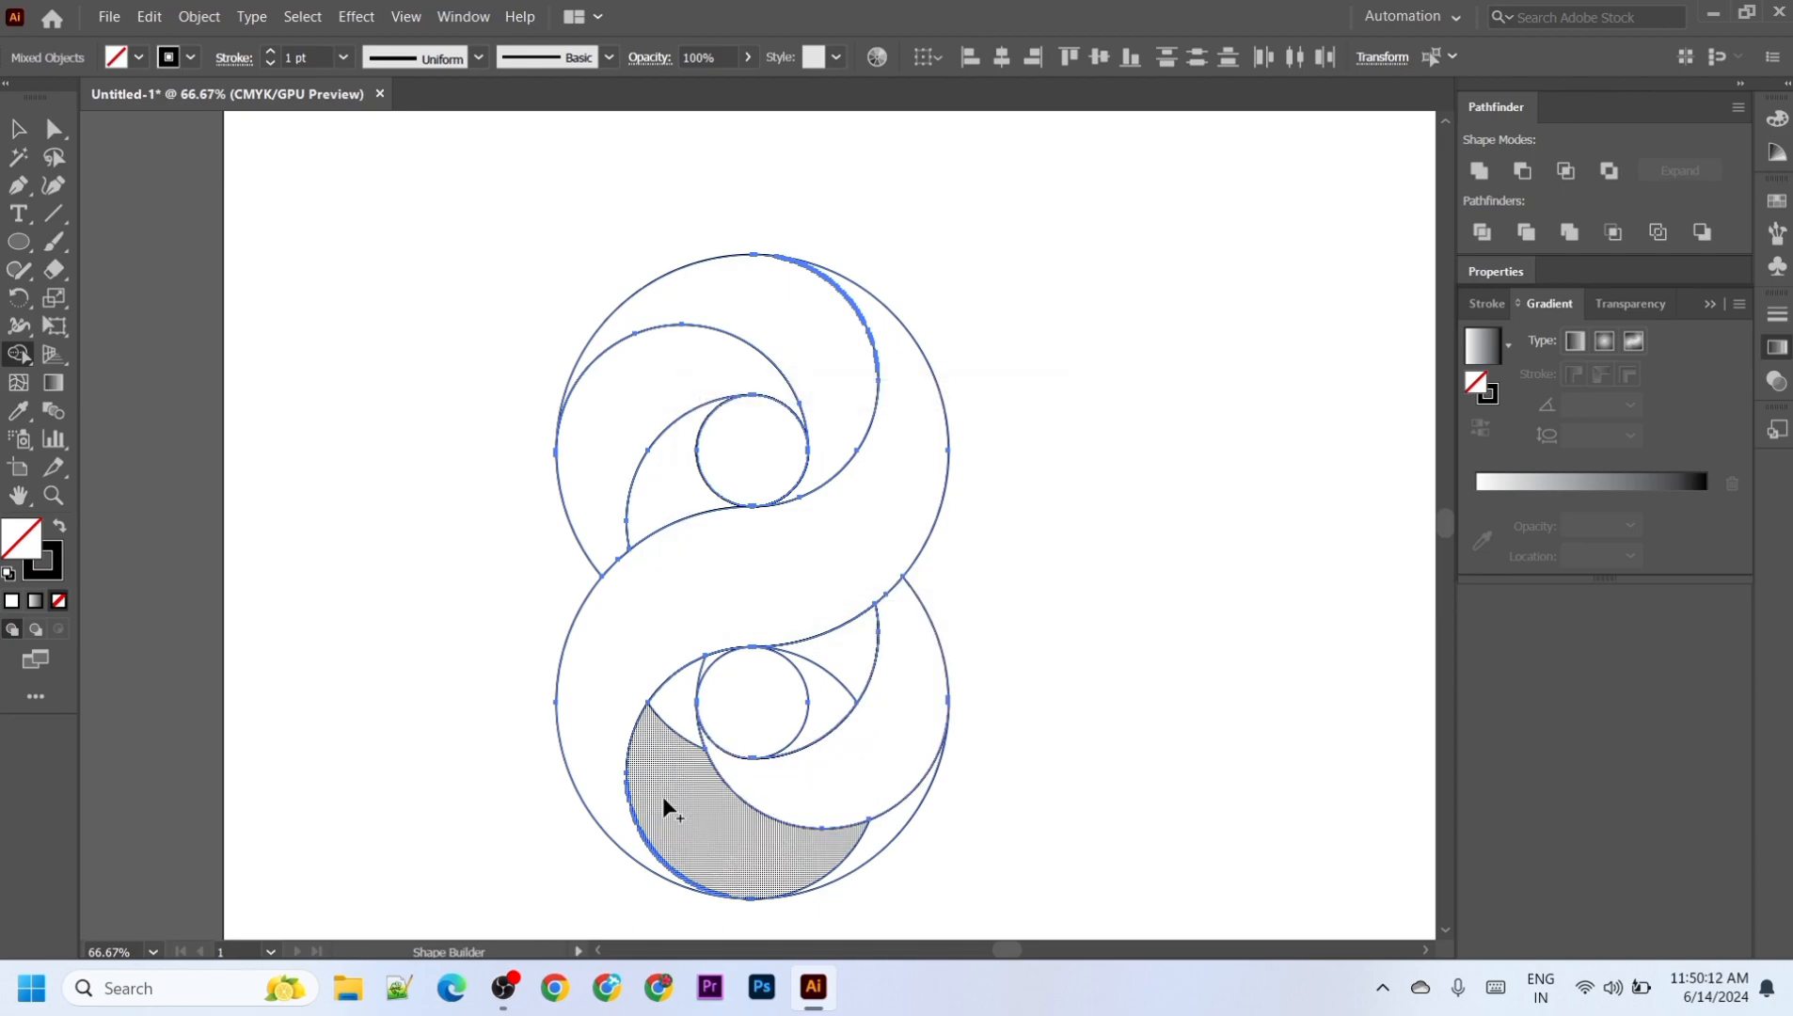
{"action": "mouse_move", "coordinate": [708, 670]}
{"action": "left_mouse_down"}
{"action": "mouse_move", "coordinate": [672, 734]}
{"action": "mouse_move", "coordinate": [680, 790]}
{"action": "left_mouse_up"}
{"action": "left_click_drag", "start_coordinate": [807, 864], "coordinate": [856, 861]}
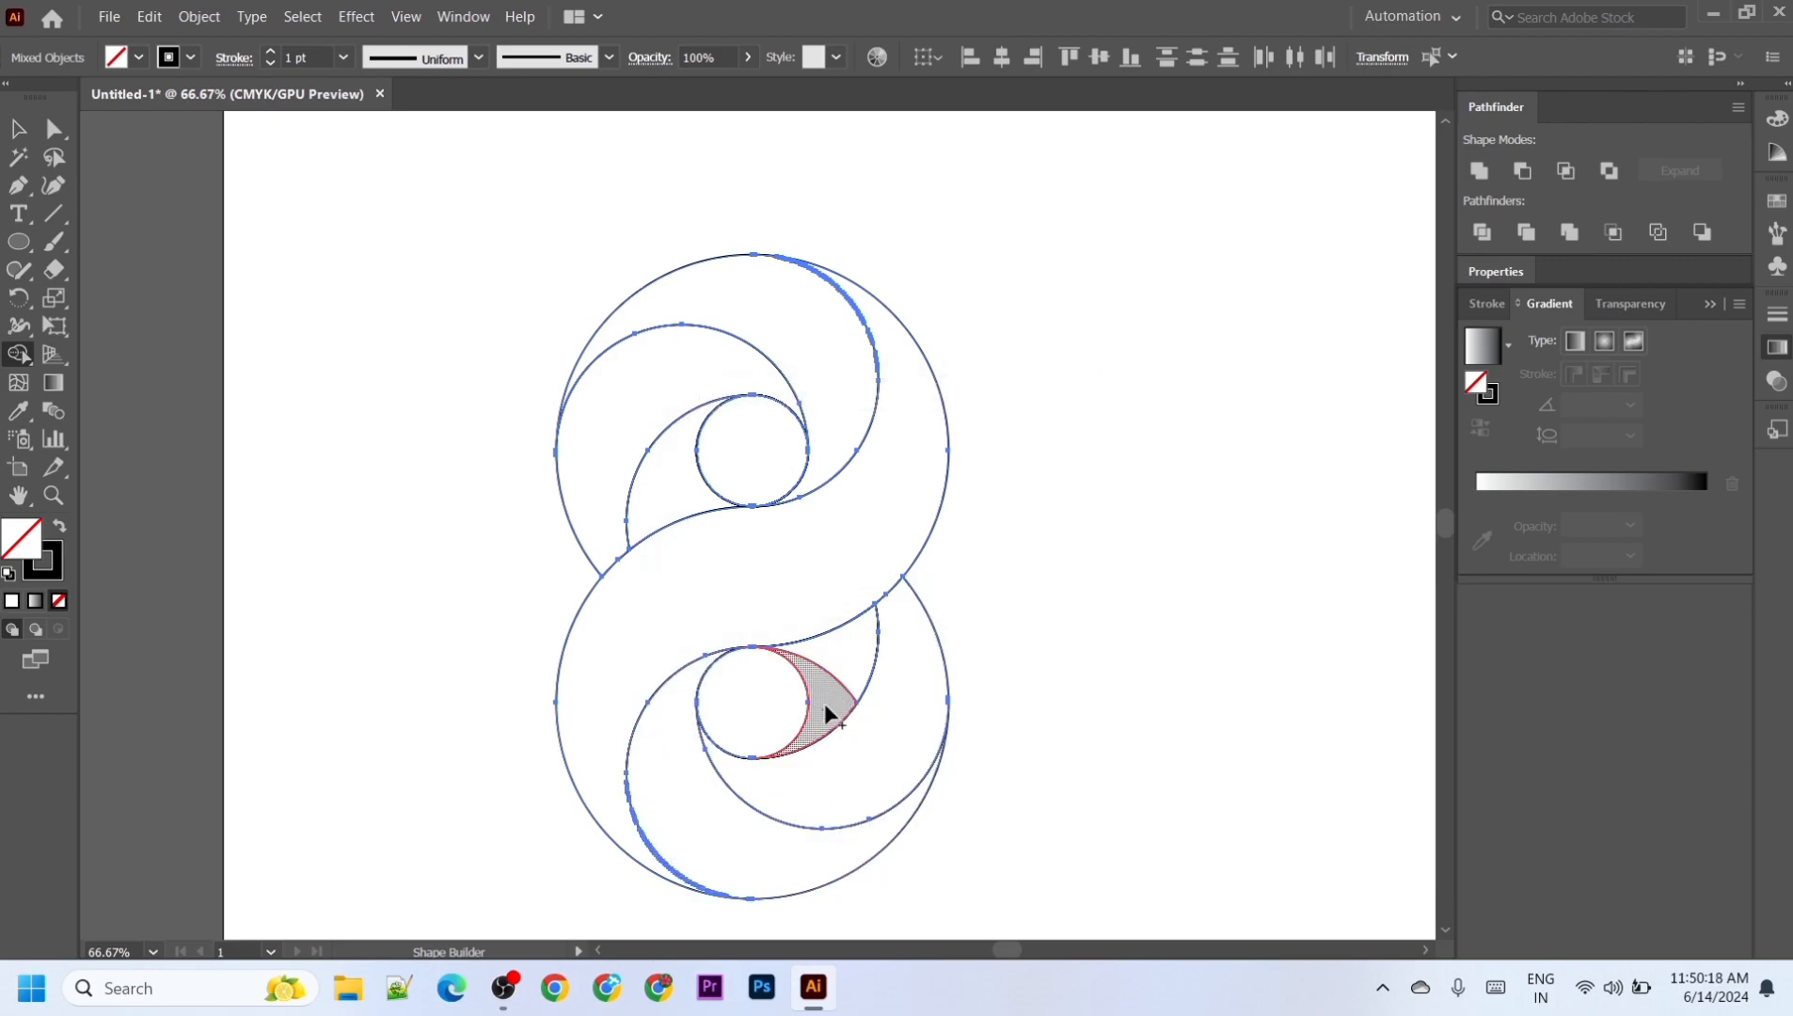
{"action": "left_click_drag", "start_coordinate": [844, 663], "coordinate": [844, 662]}
{"action": "scroll", "coordinate": [1013, 336], "scroll_direction": "down", "scroll_amount": 2}
{"action": "scroll", "coordinate": [1013, 335], "scroll_direction": "up", "scroll_amount": 3}
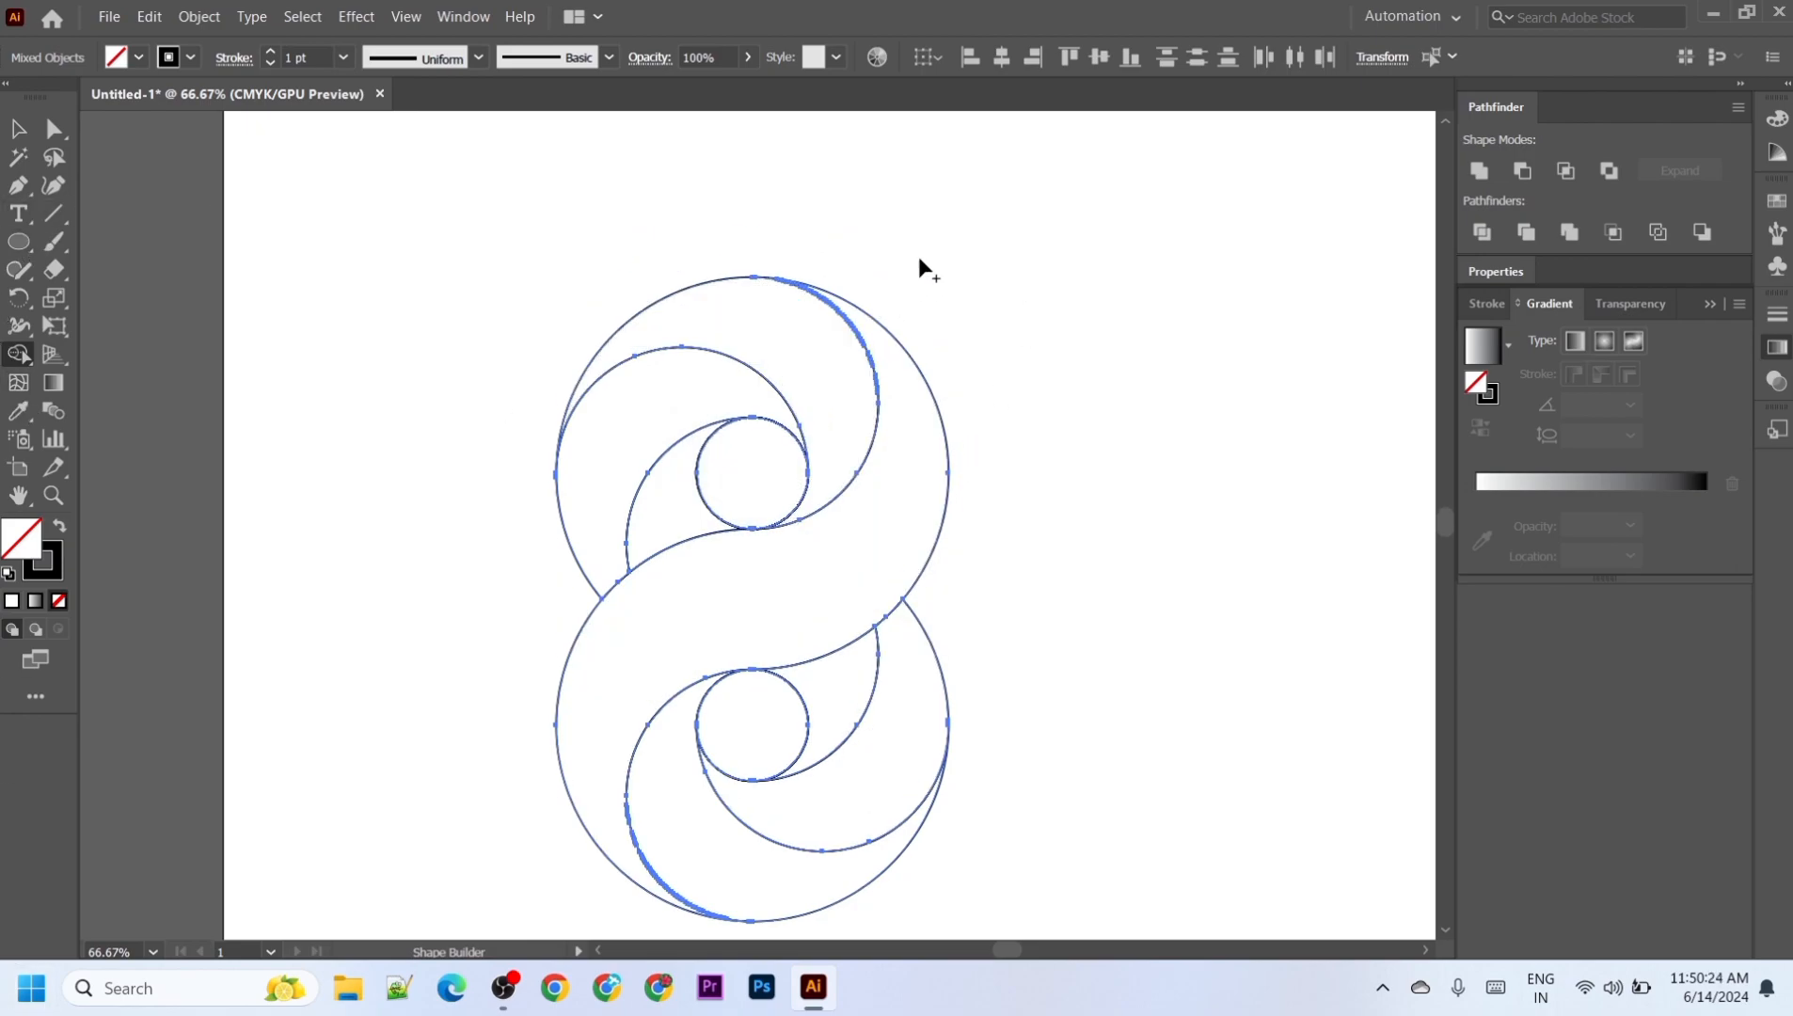
{"action": "scroll", "coordinate": [939, 385], "scroll_direction": "down", "scroll_amount": 2}
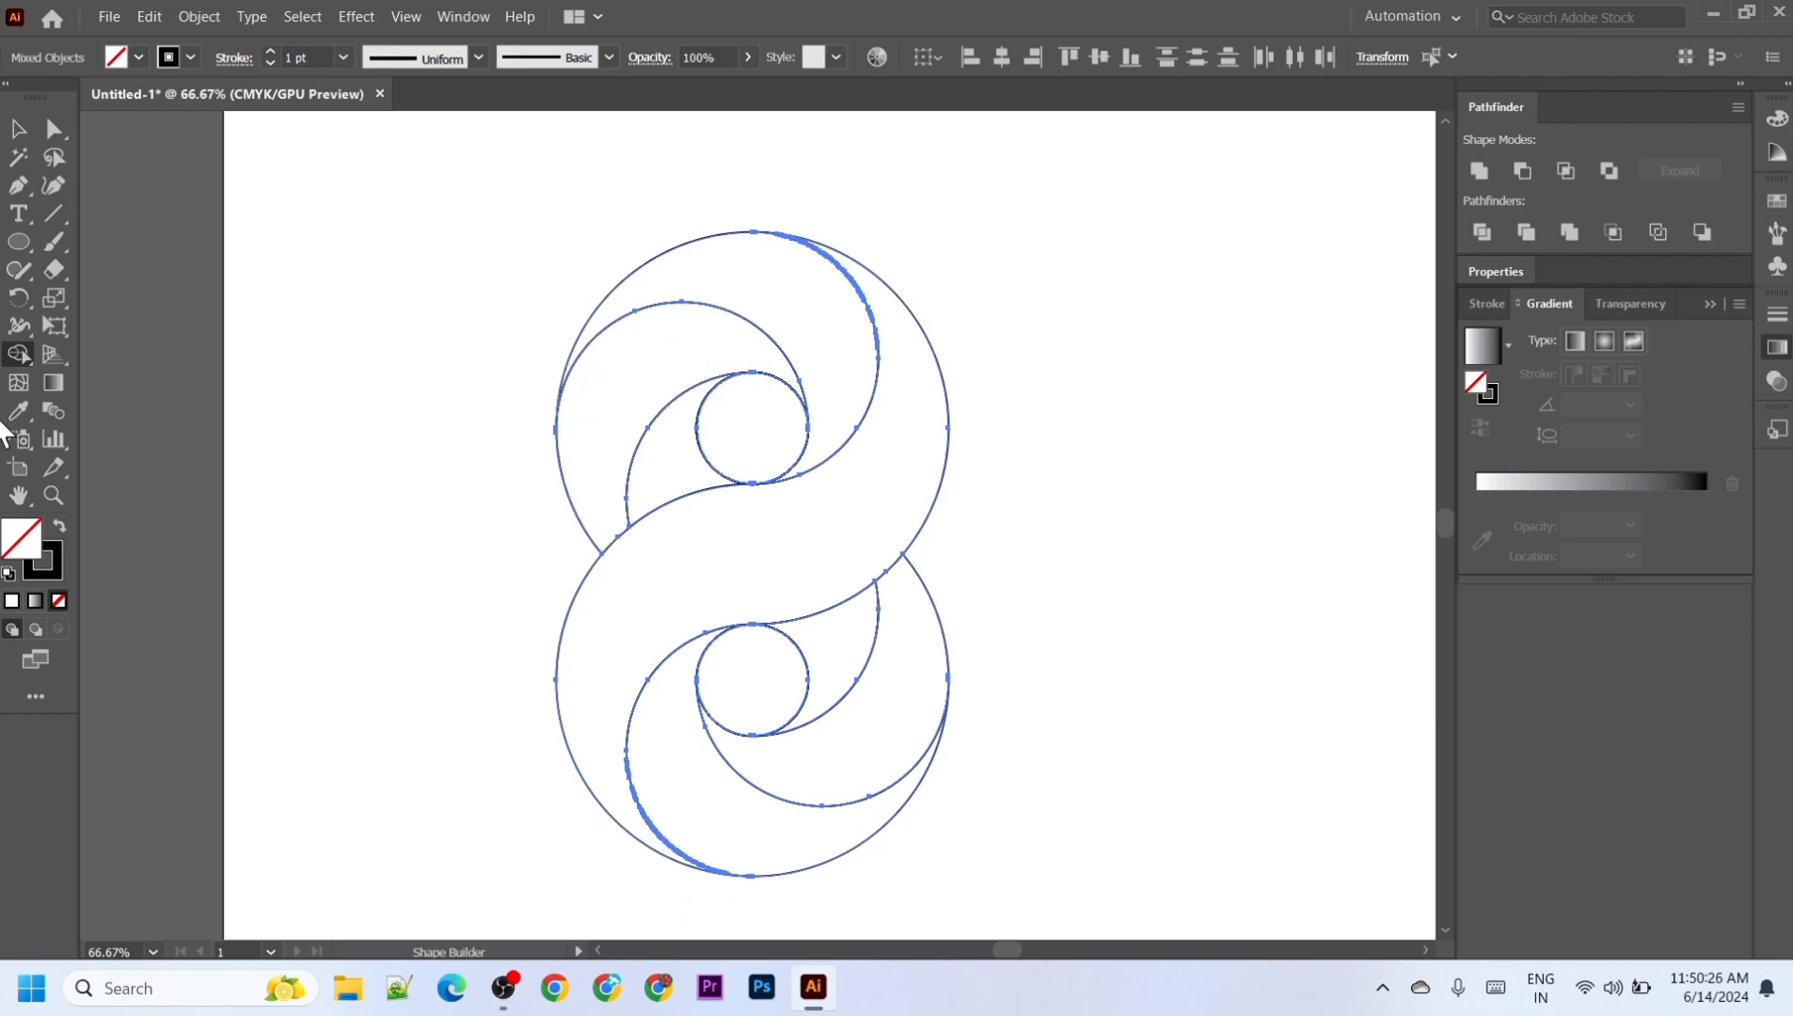
Step: Fill all the shapes with a white-to-black radial gradient
{"action": "left_click", "coordinate": [52, 375]}
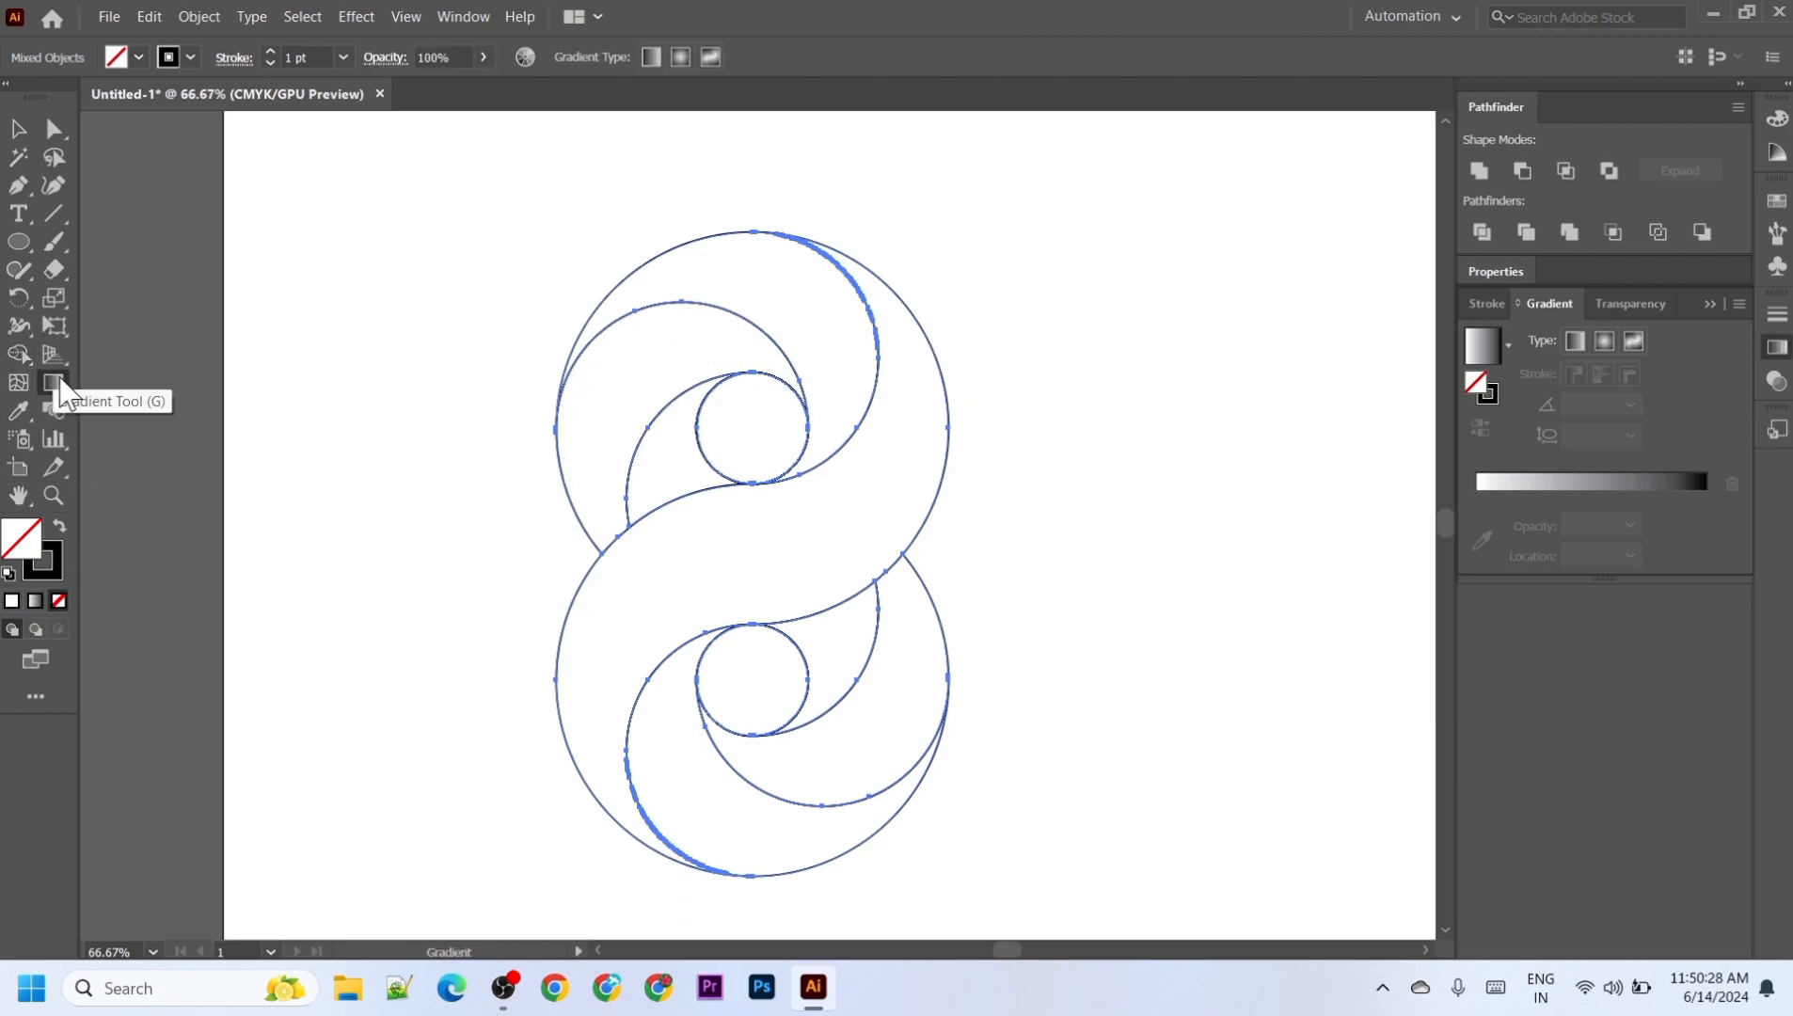
{"action": "left_click", "coordinate": [1562, 482]}
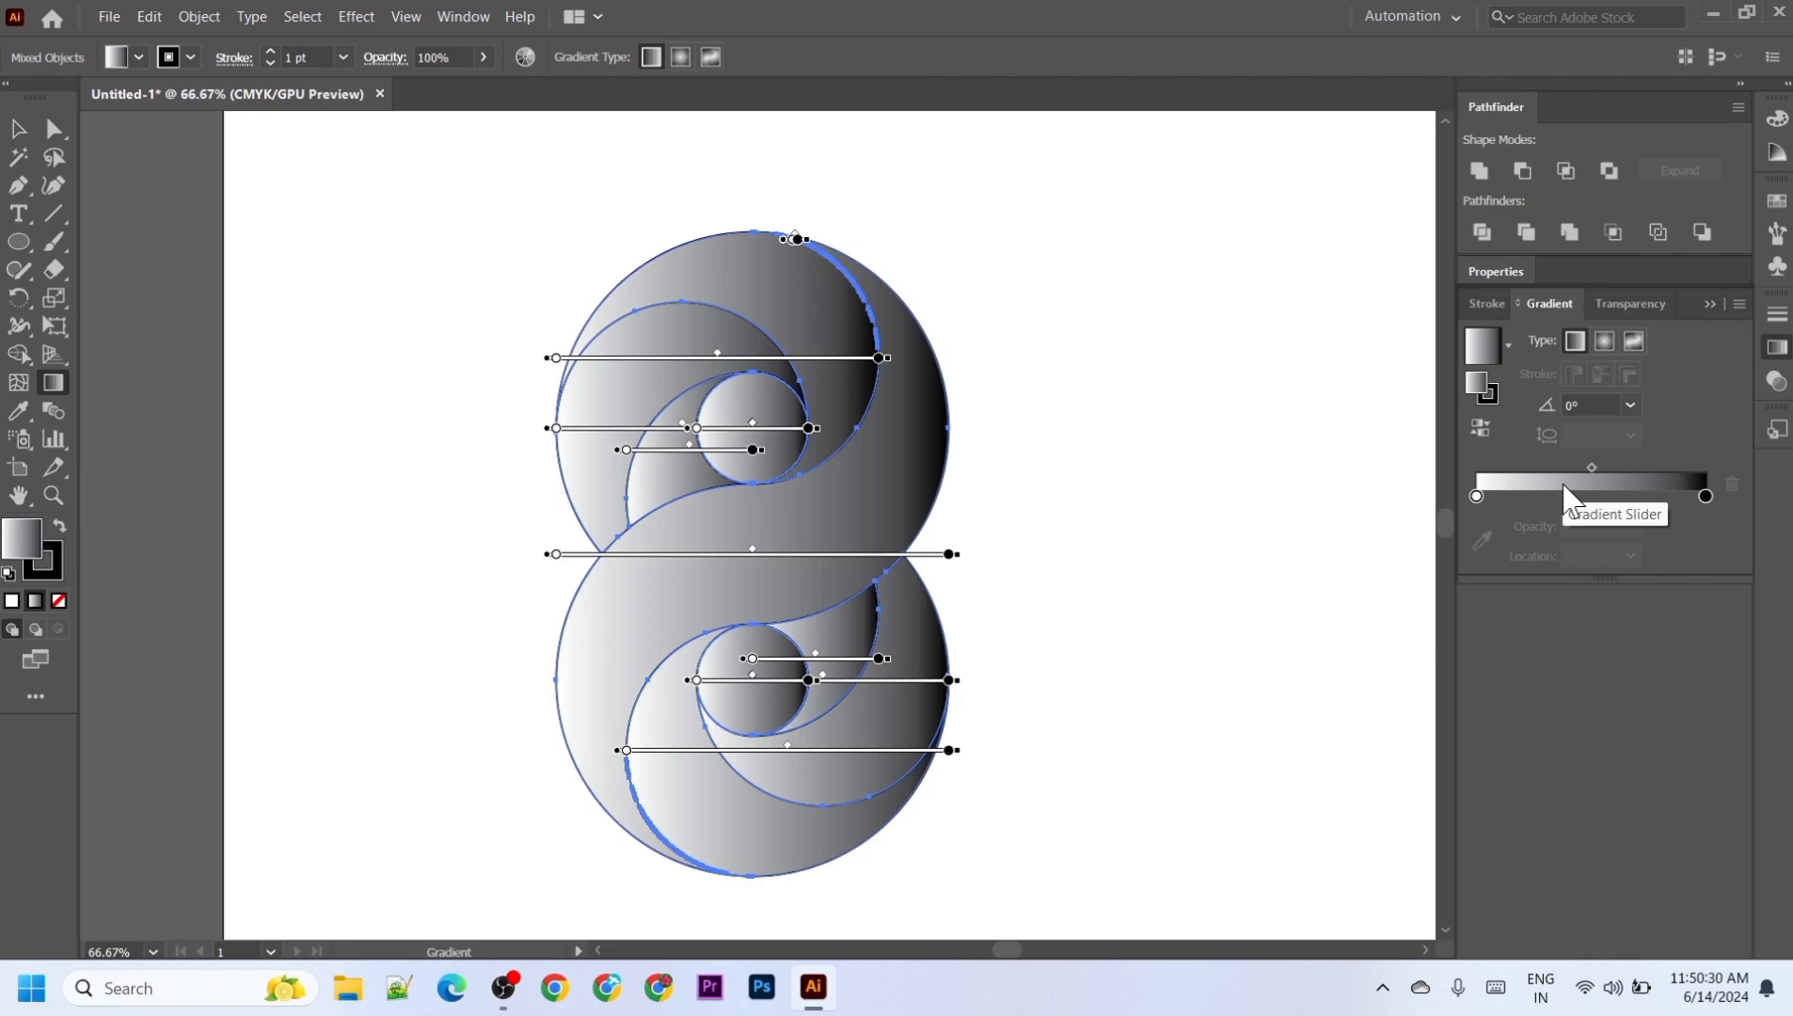
{"action": "left_click", "coordinate": [1706, 496]}
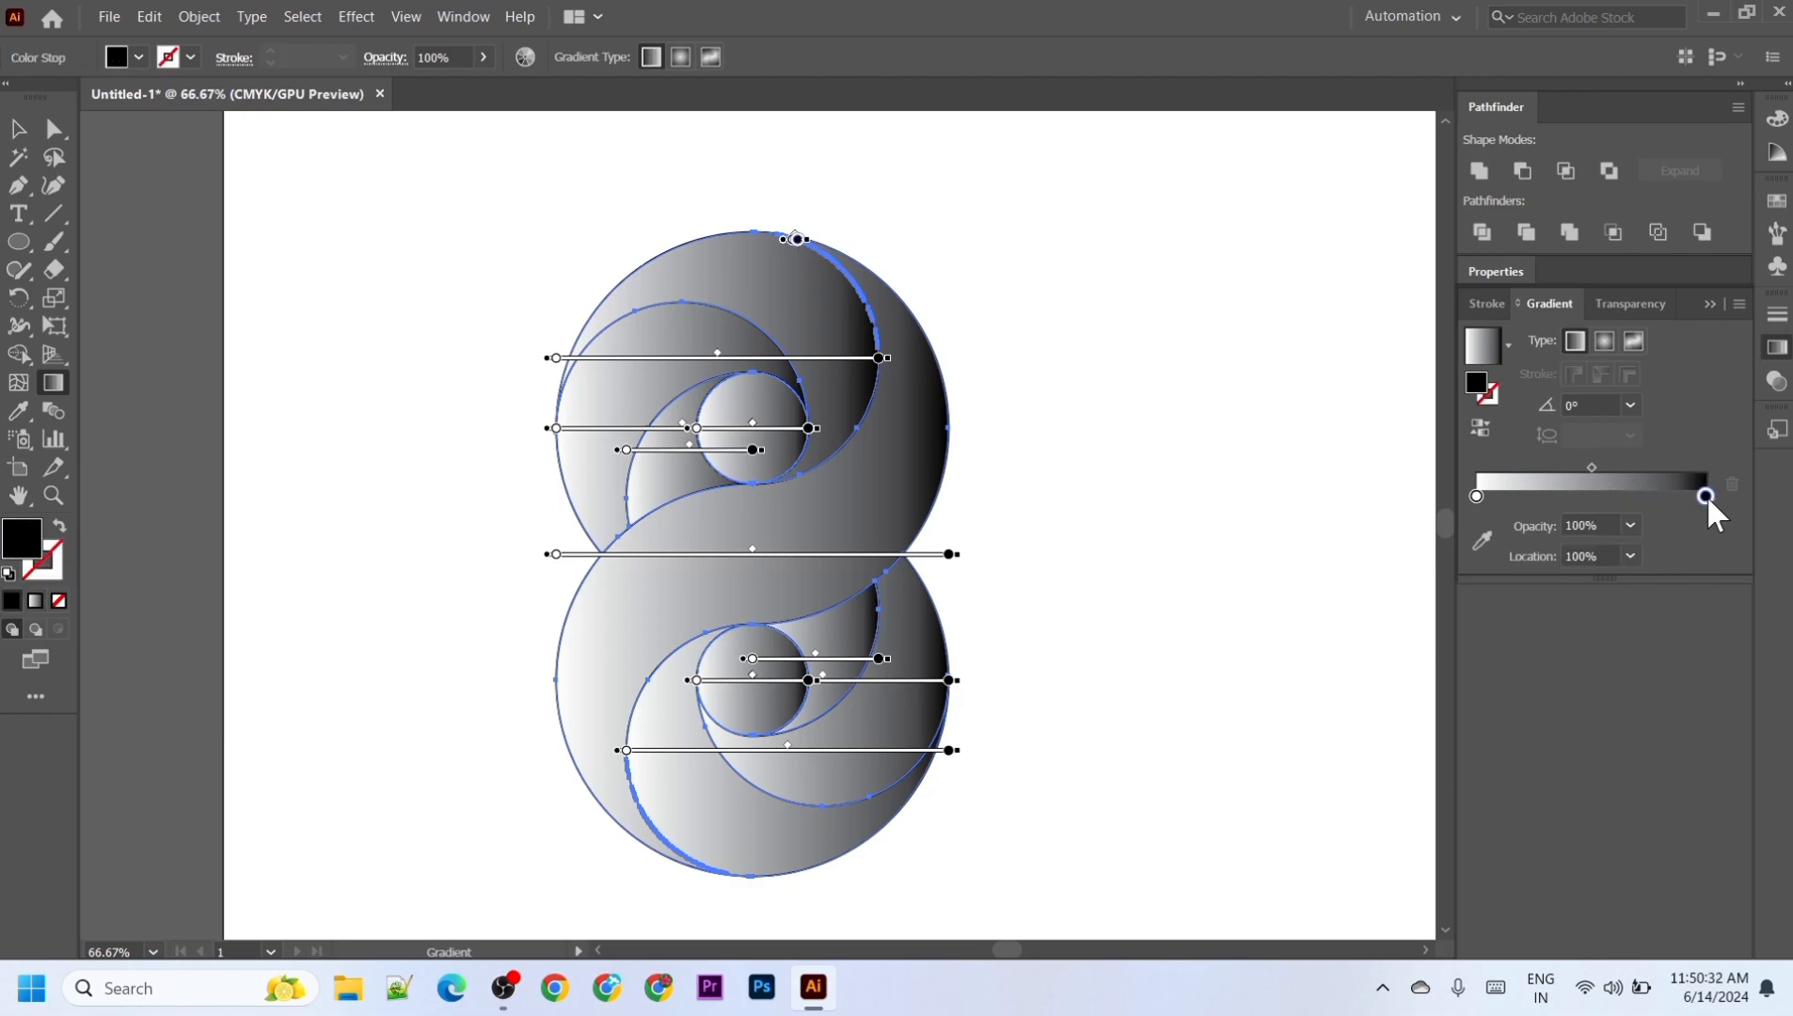
{"action": "left_click", "coordinate": [1605, 341]}
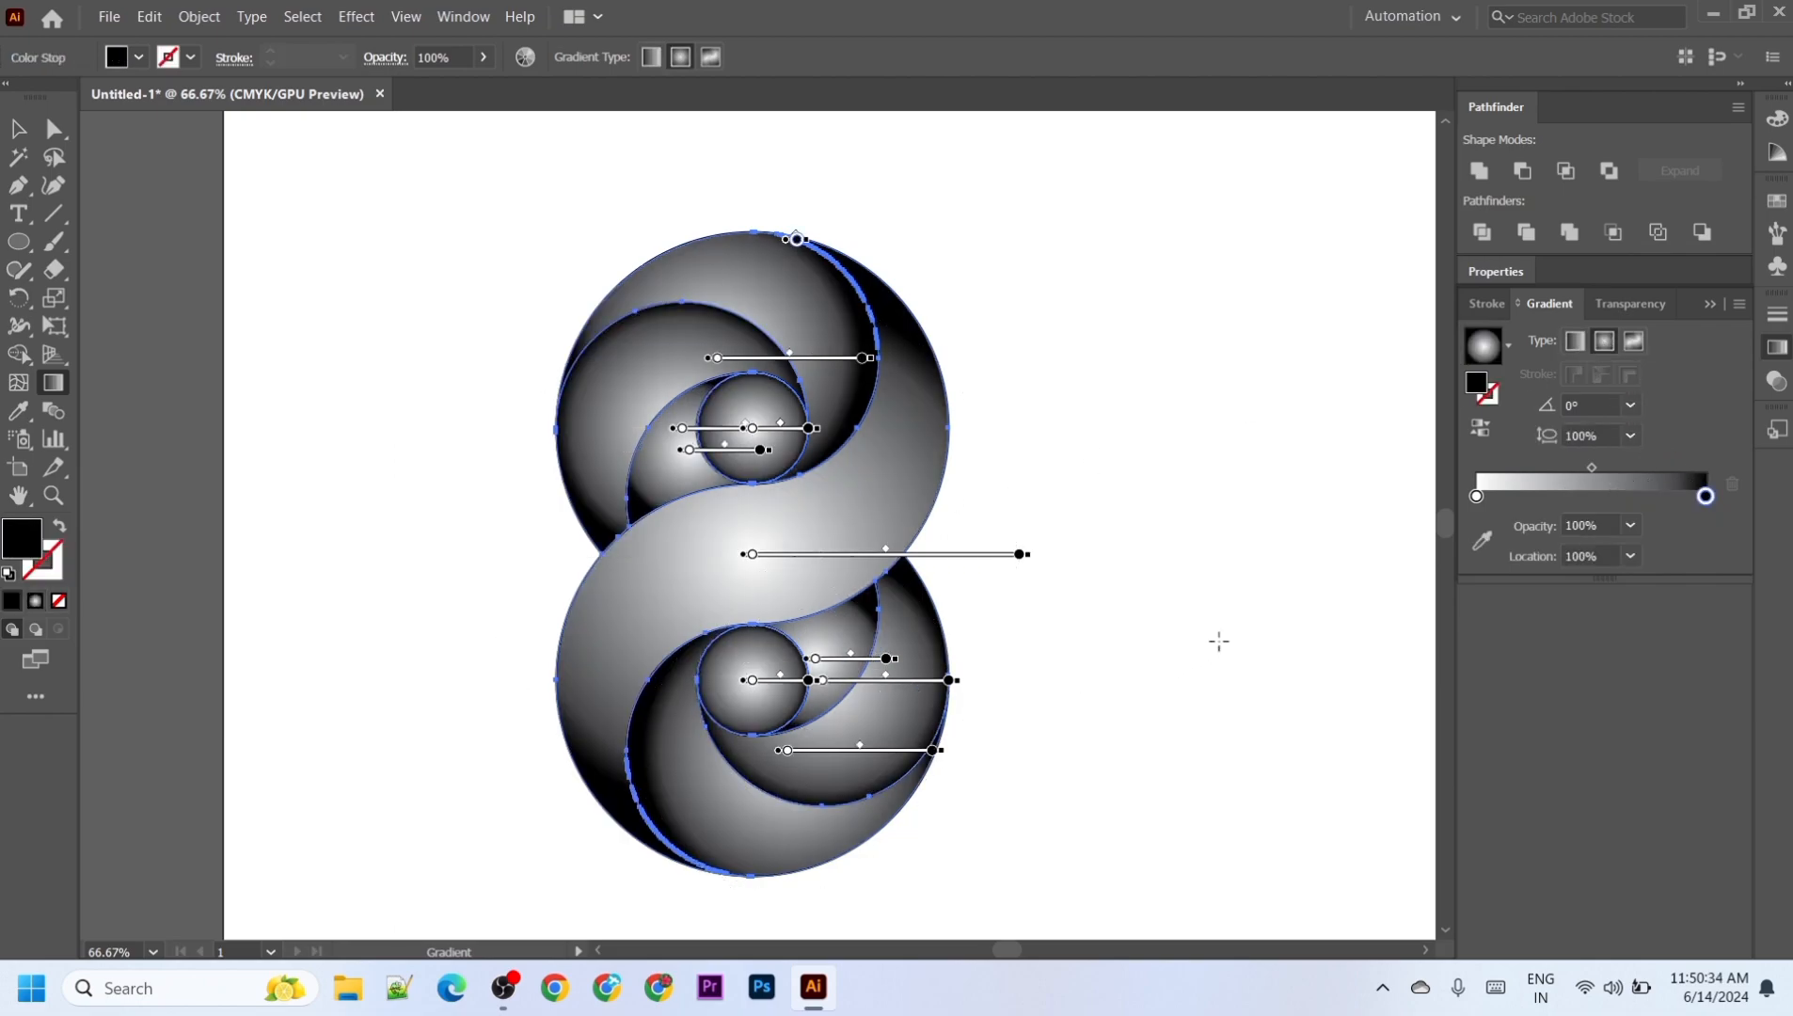
{"action": "left_click", "coordinate": [19, 129]}
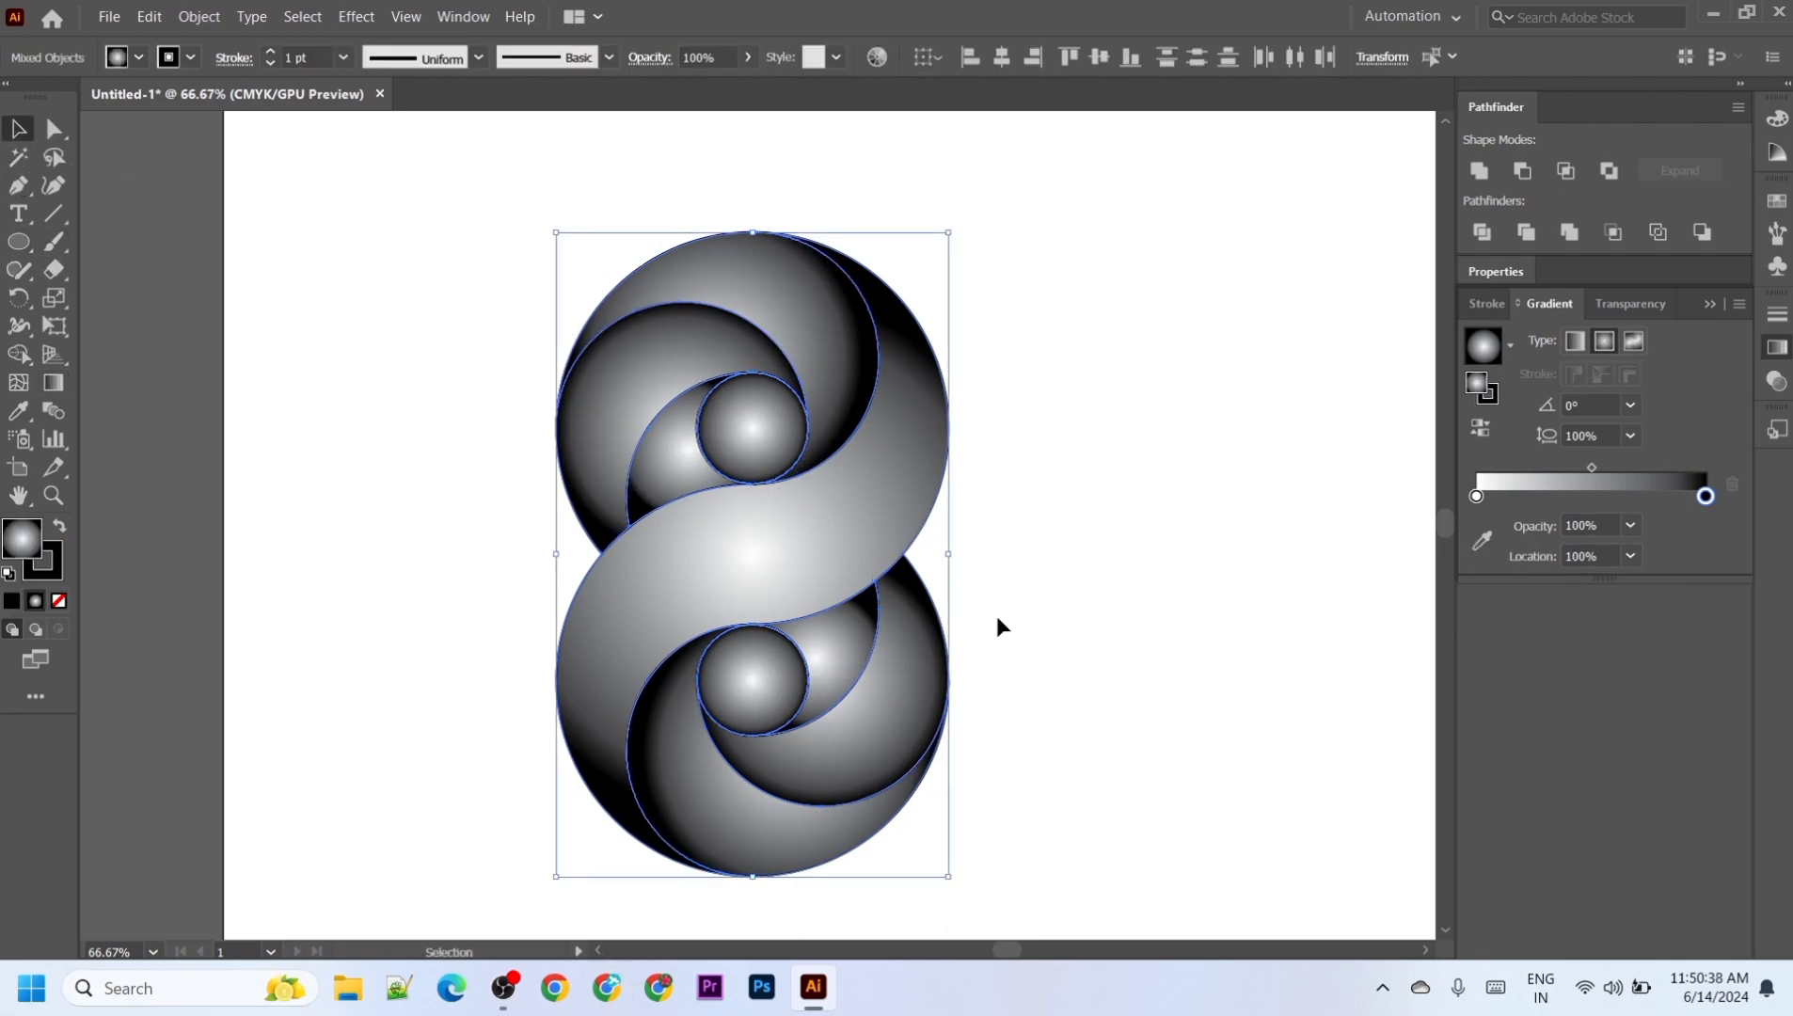
Step: Try orange, red and green swatches on the radial gradient's black end stop for all the shapes, and settle on dark brown
{"action": "scroll", "coordinate": [997, 618], "scroll_direction": "down", "scroll_amount": 1}
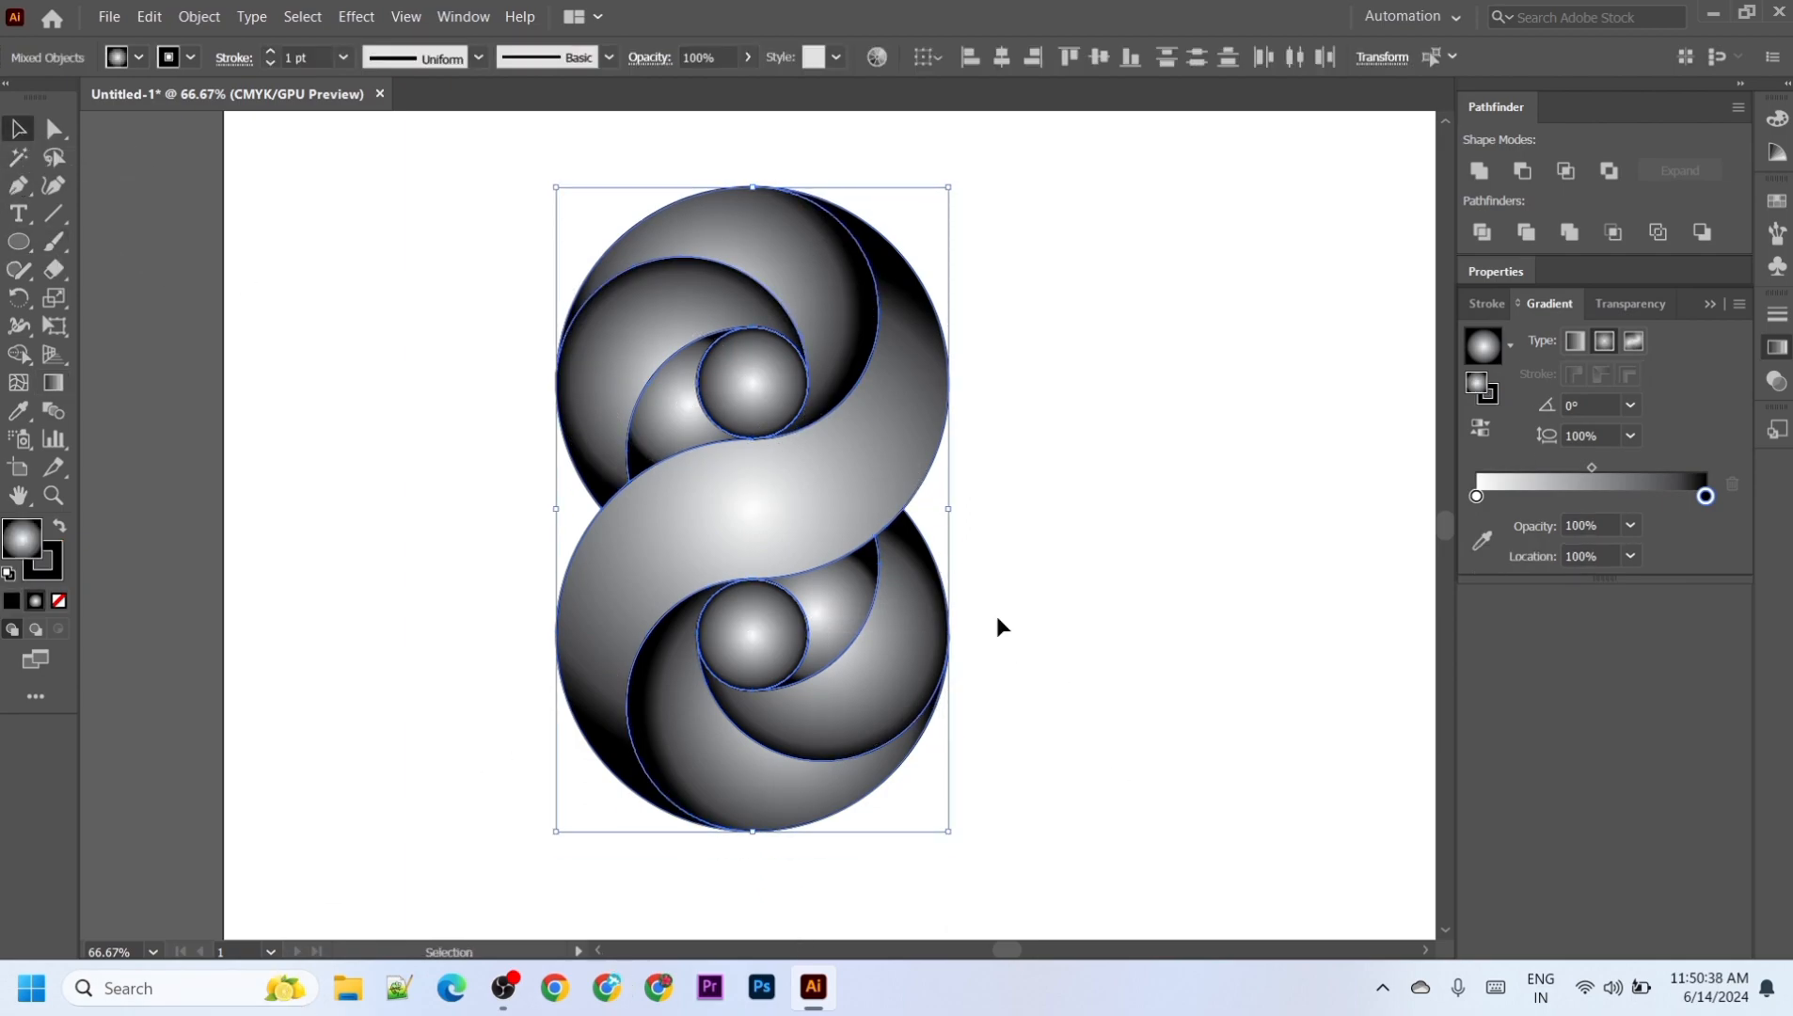
{"action": "double_click", "coordinate": [1707, 496]}
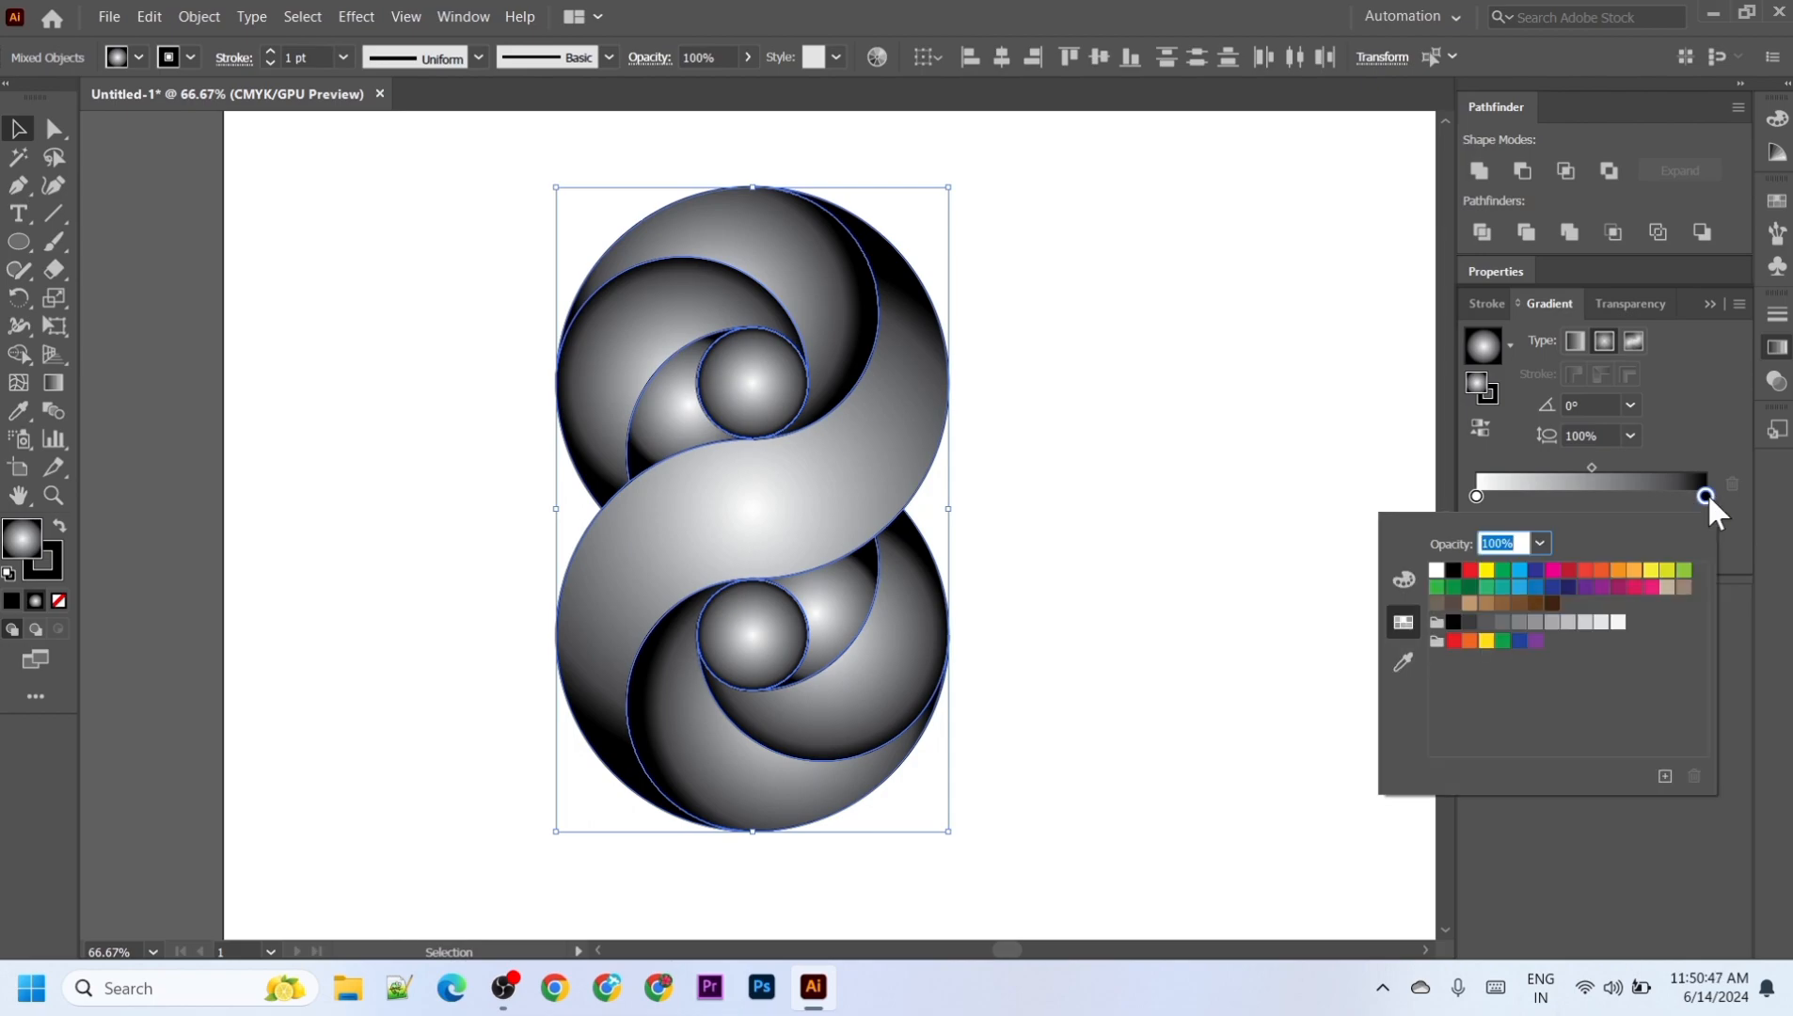
{"action": "left_click", "coordinate": [1621, 574]}
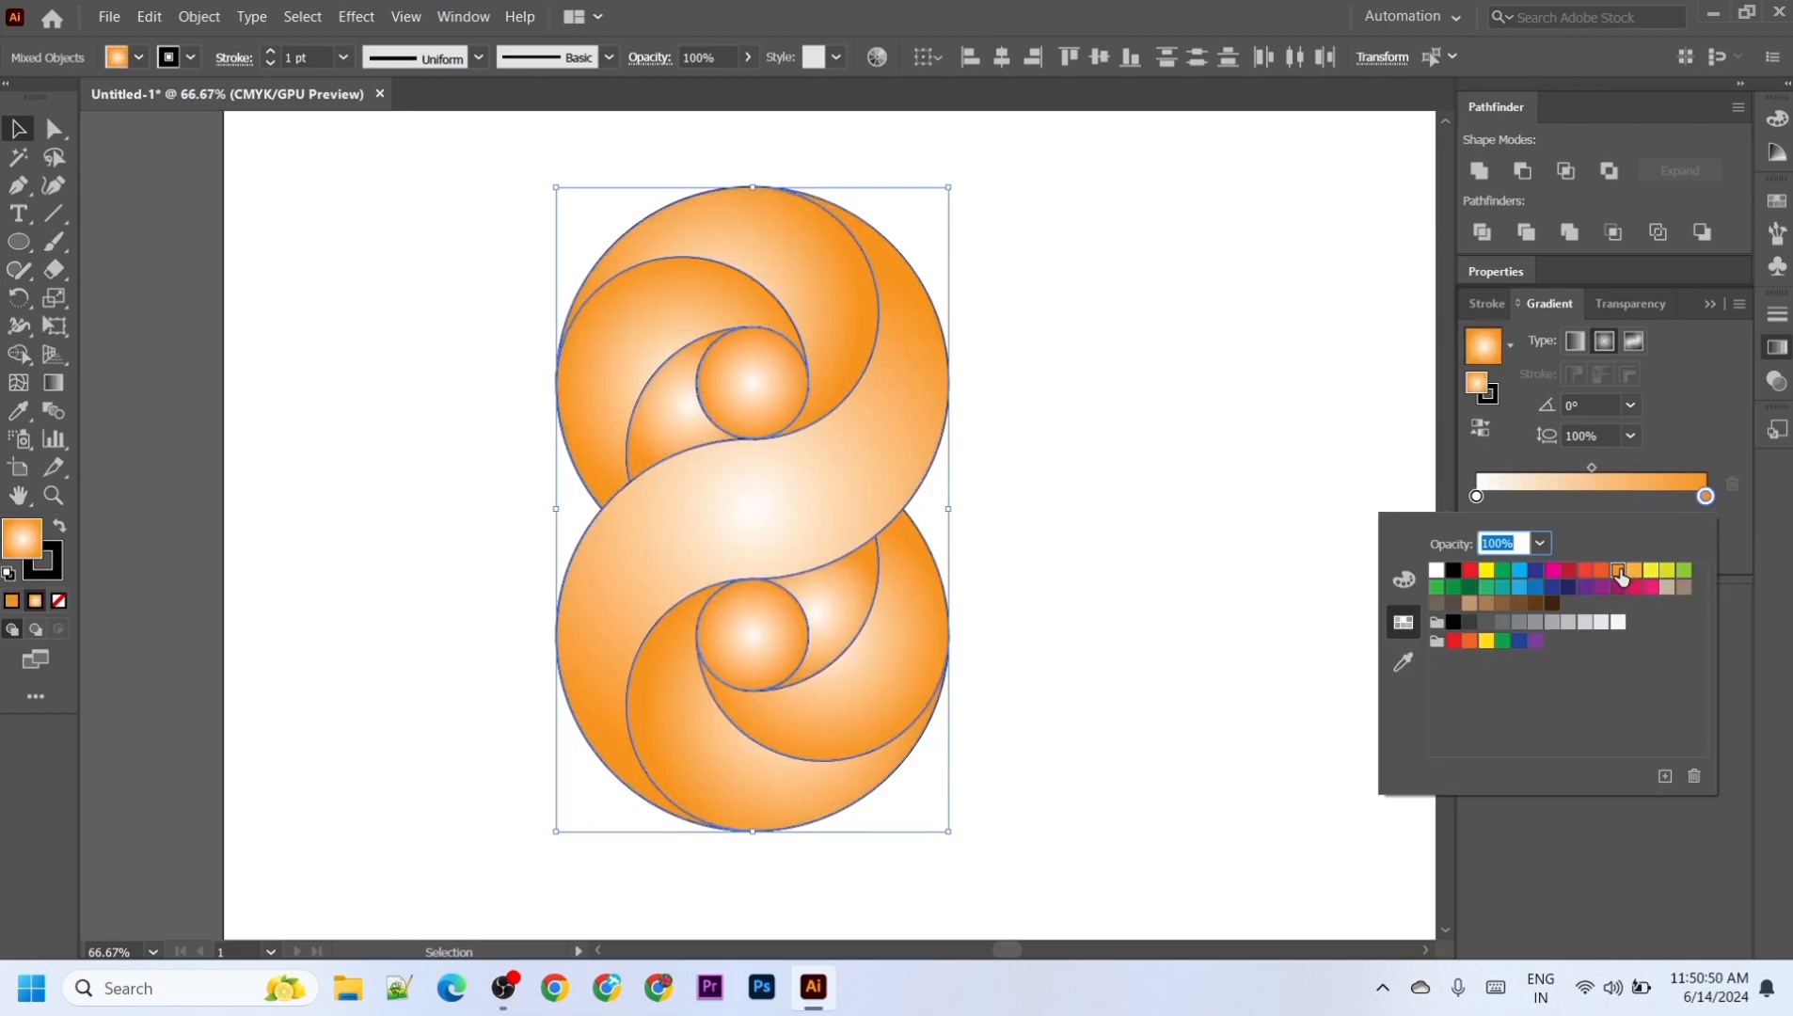
{"action": "left_click", "coordinate": [1570, 574]}
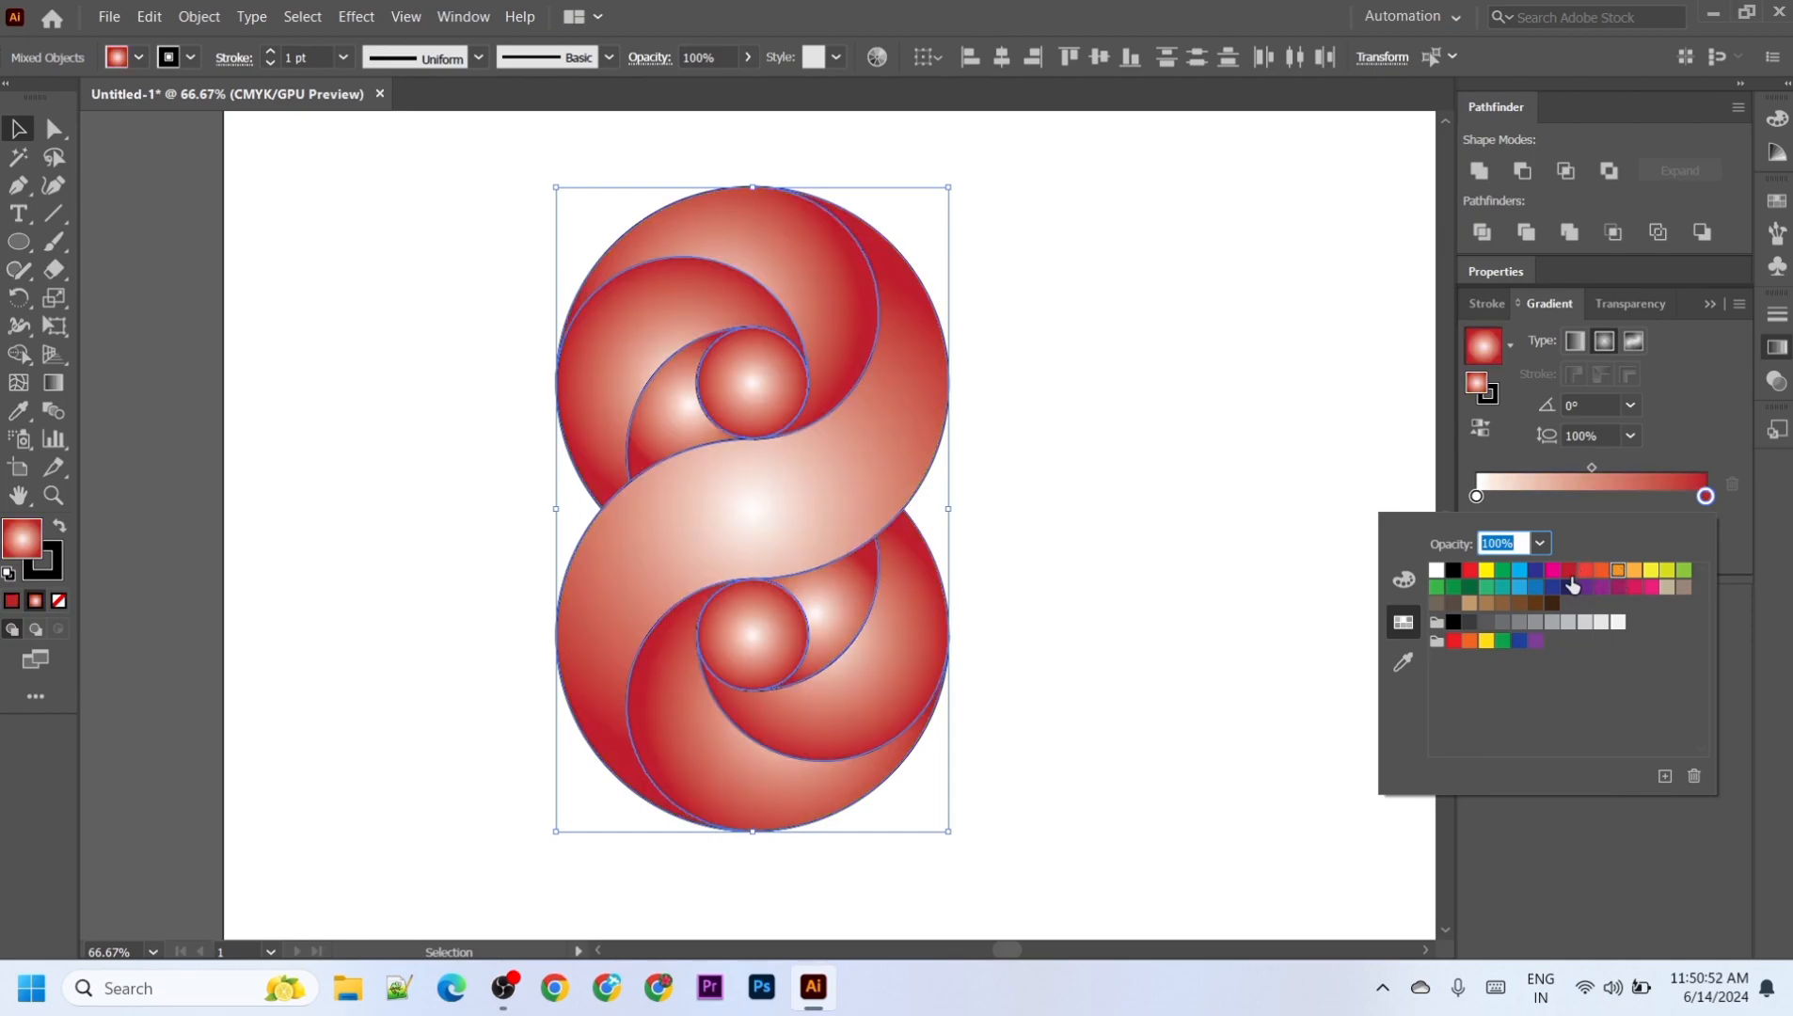
{"action": "left_click", "coordinate": [1470, 571]}
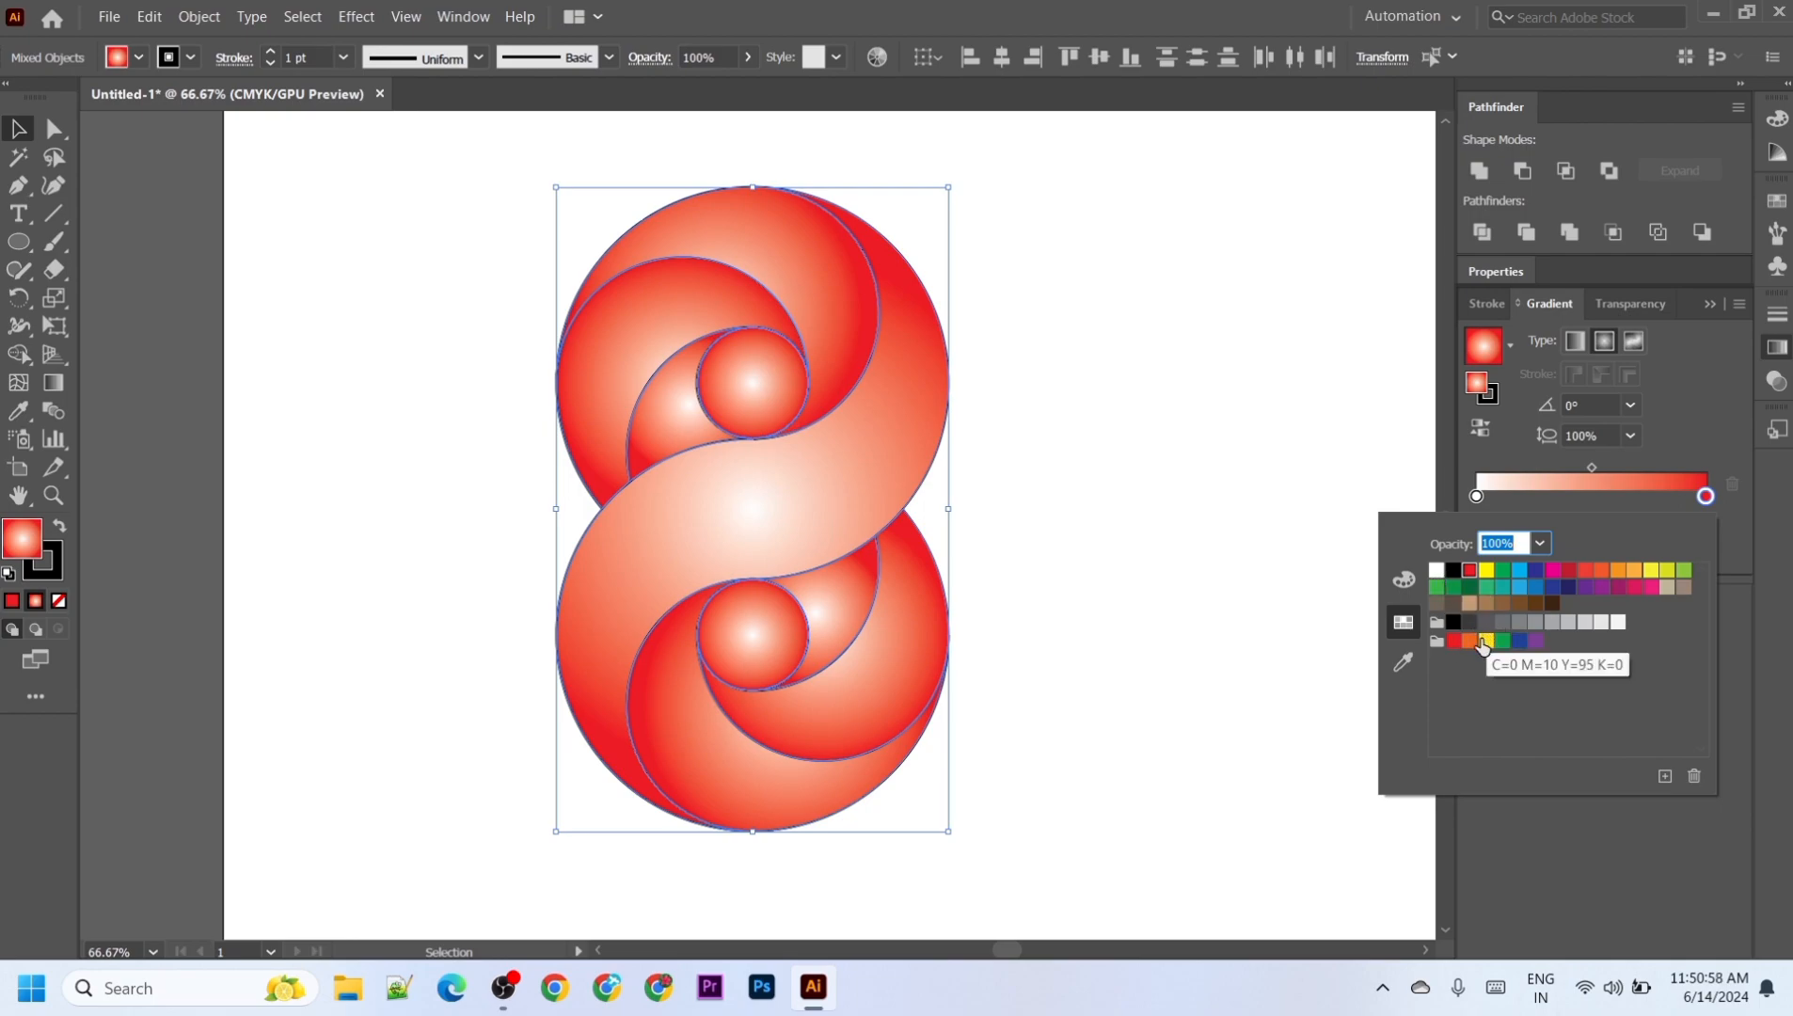
{"action": "left_click", "coordinate": [1484, 643]}
{"action": "left_click", "coordinate": [1454, 590]}
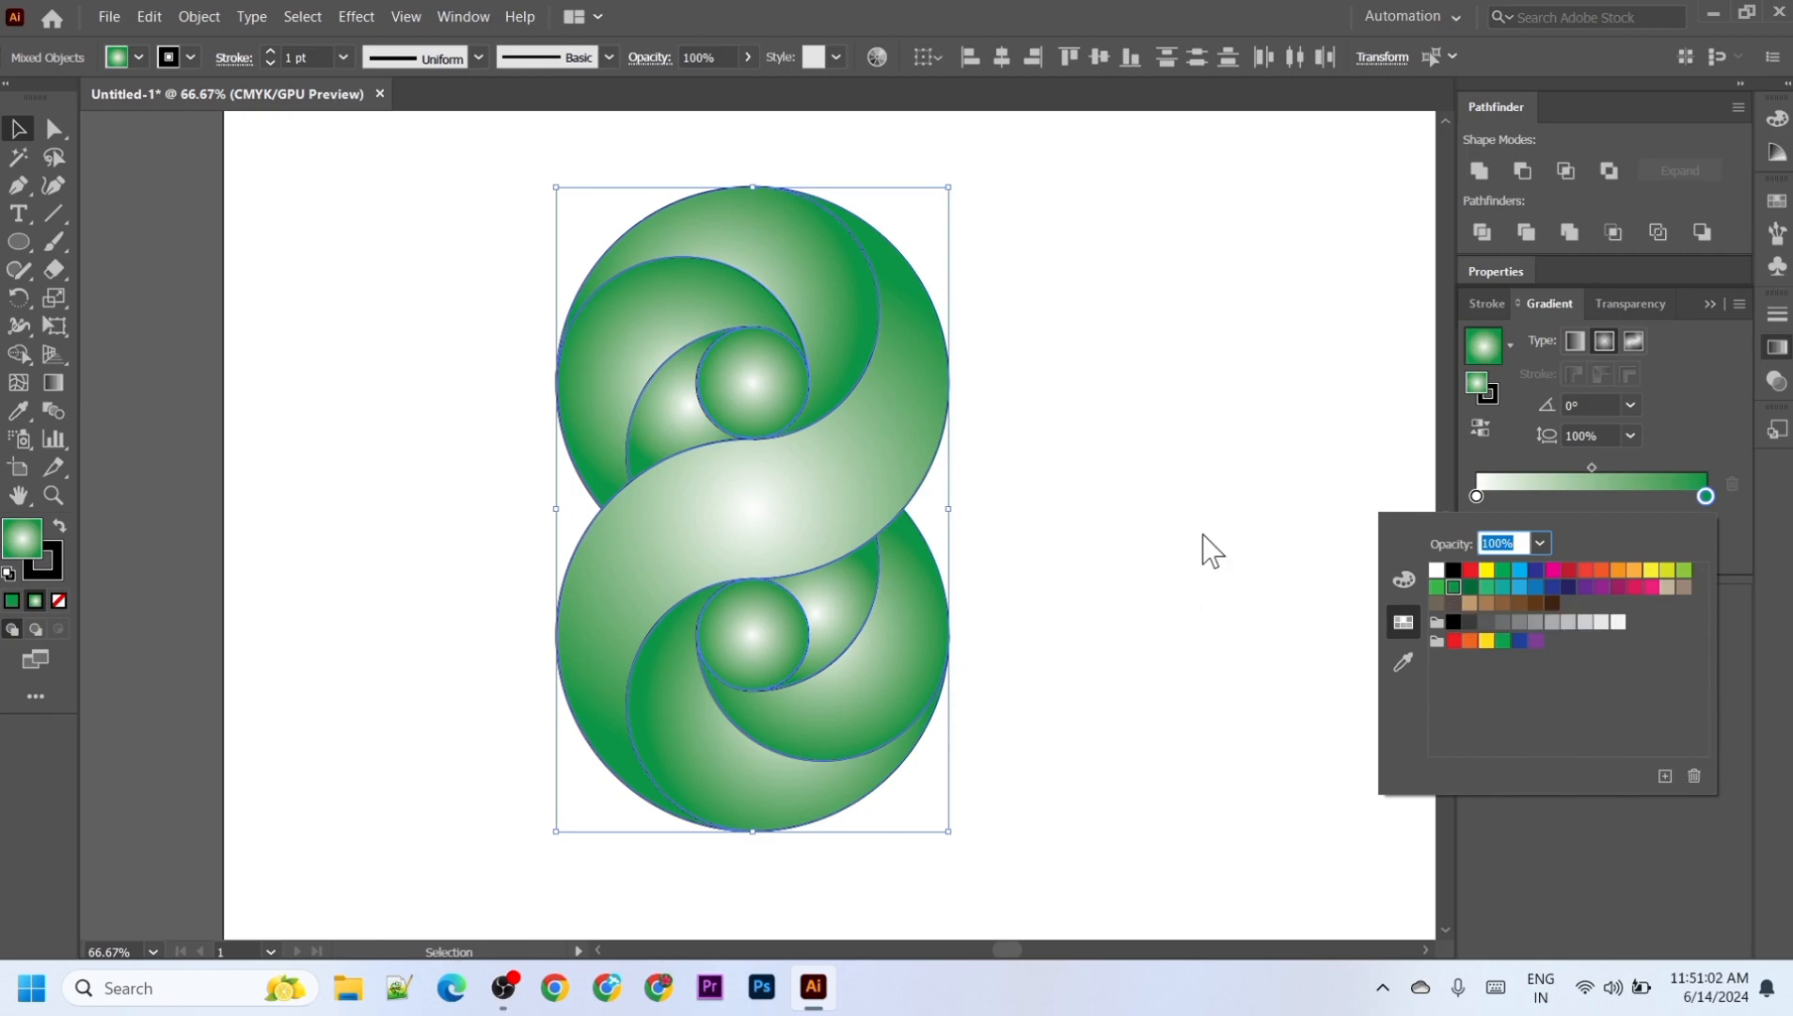
{"action": "left_click", "coordinate": [1651, 570]}
{"action": "left_click", "coordinate": [1684, 571]}
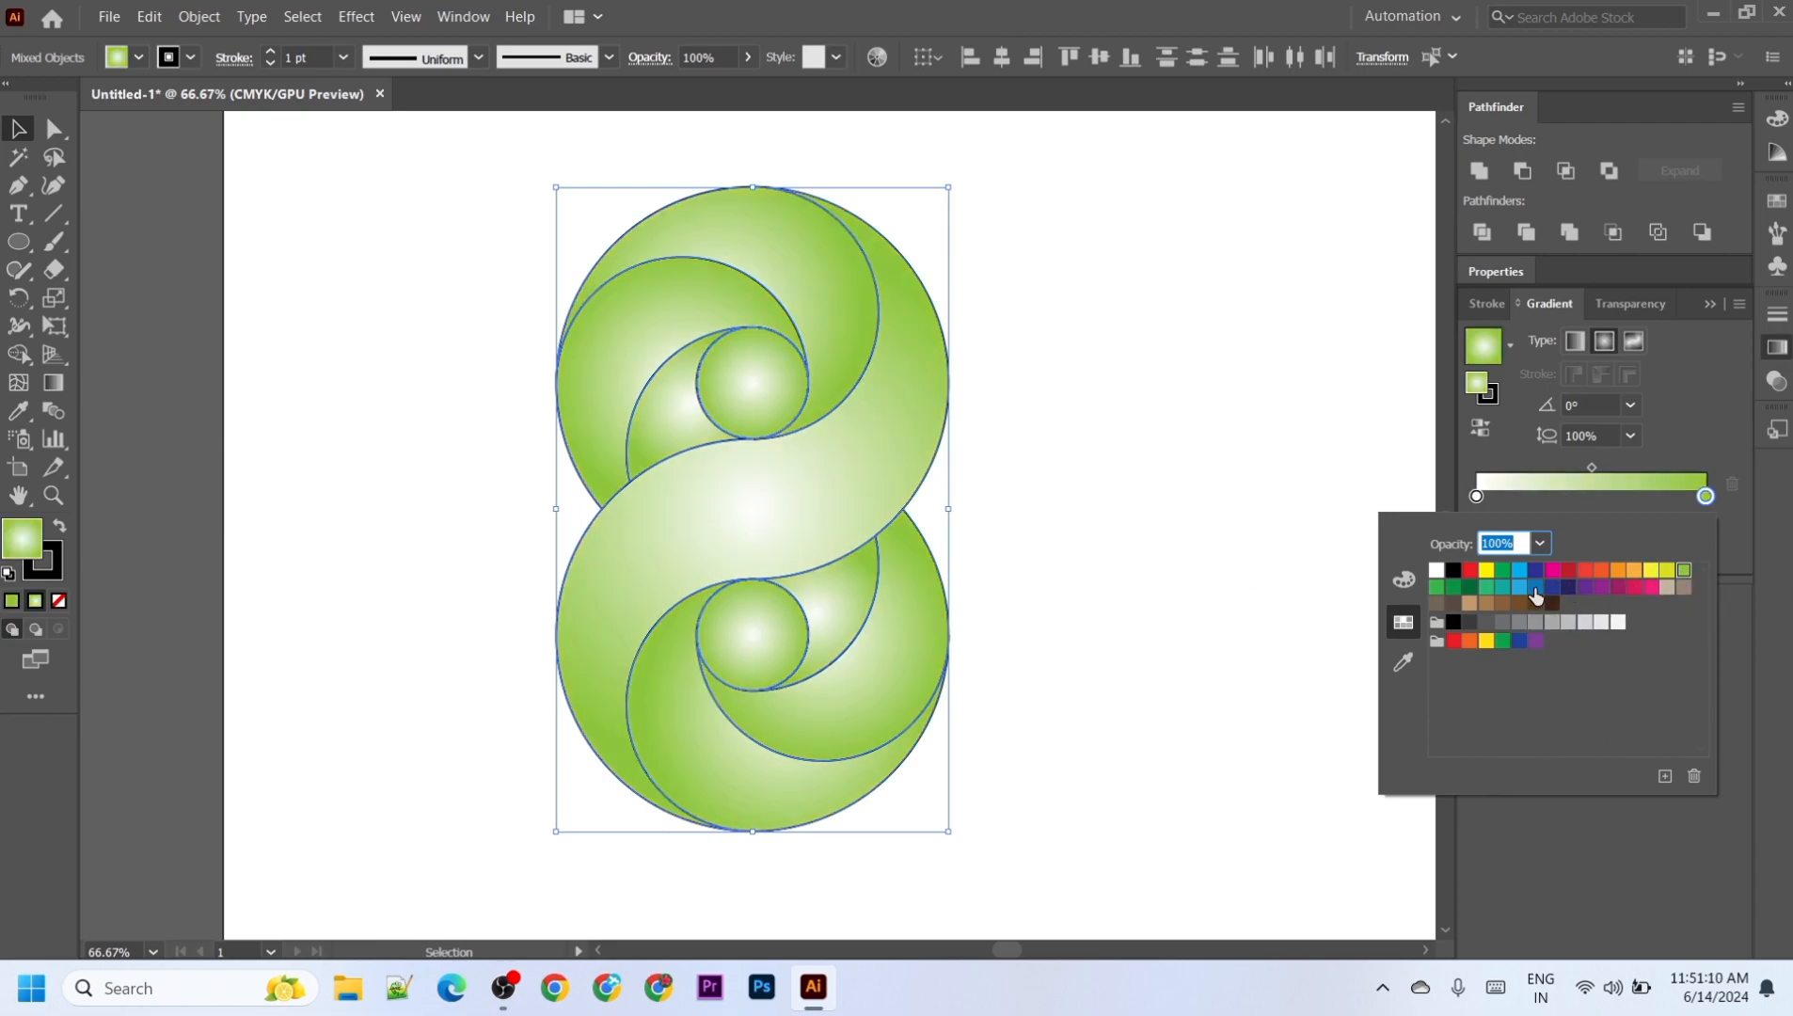
{"action": "left_click", "coordinate": [1535, 588]}
{"action": "left_click", "coordinate": [1536, 604]}
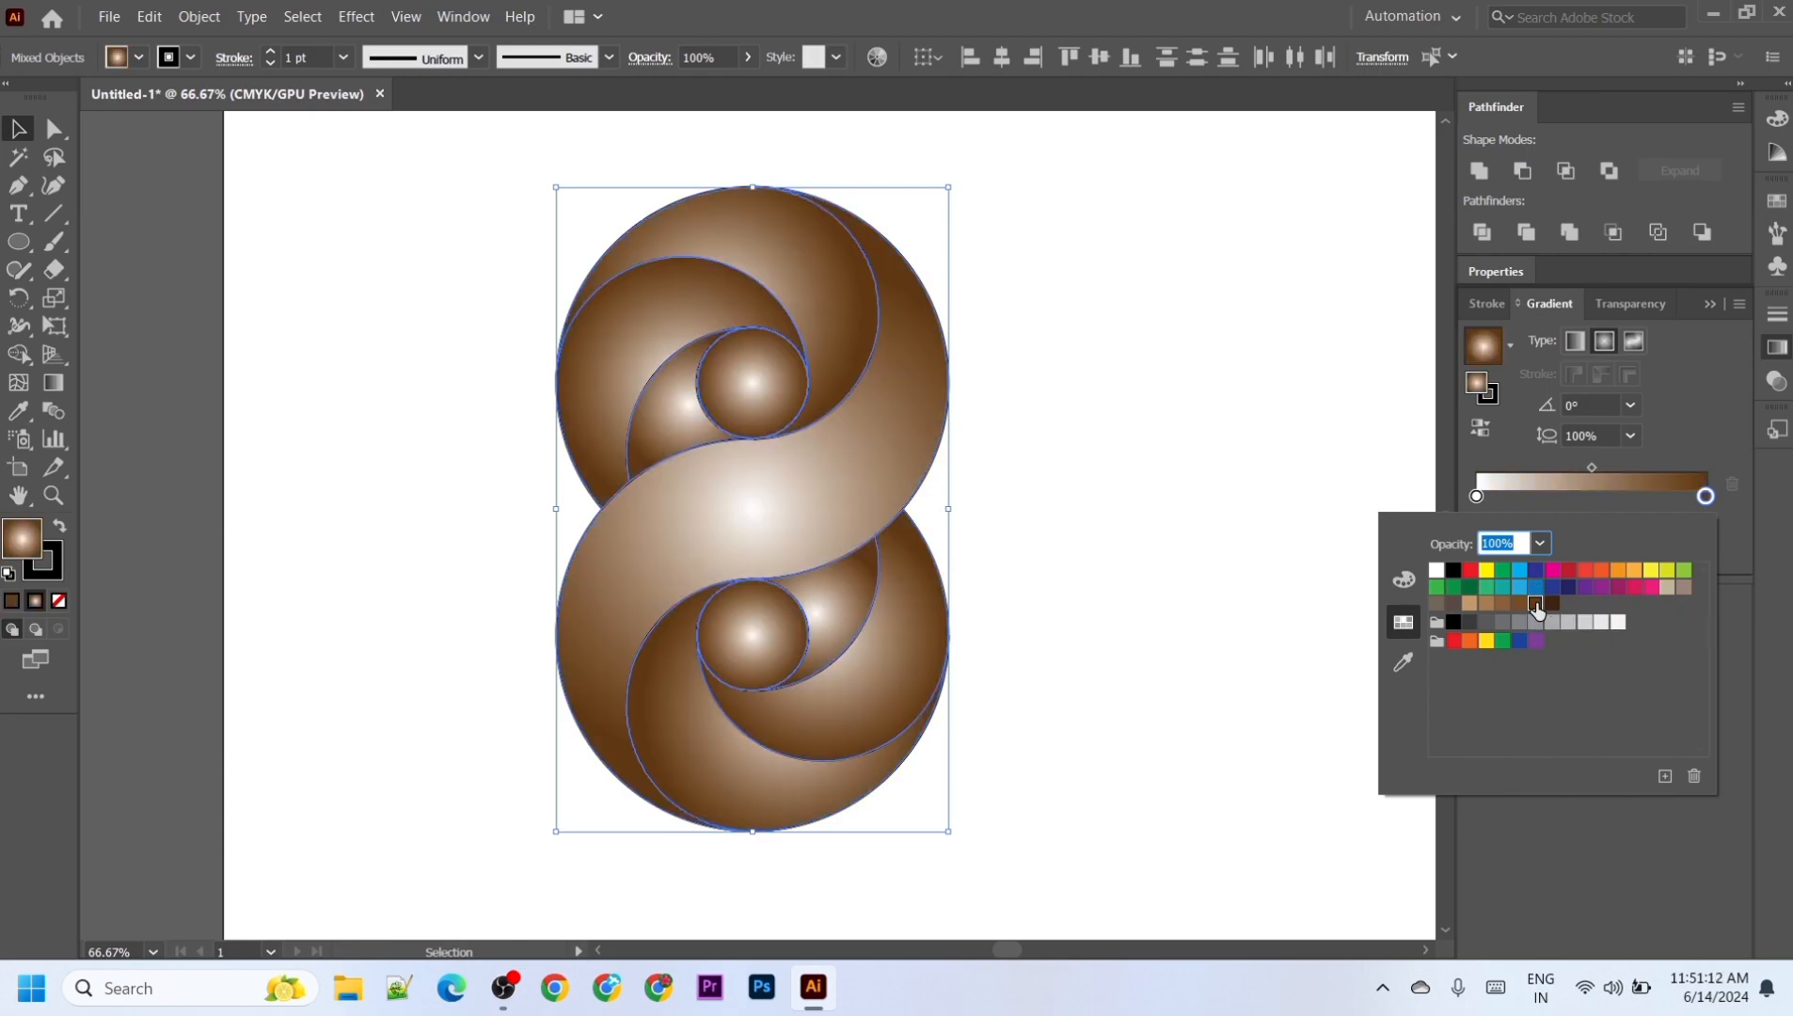
{"action": "left_click", "coordinate": [1160, 370]}
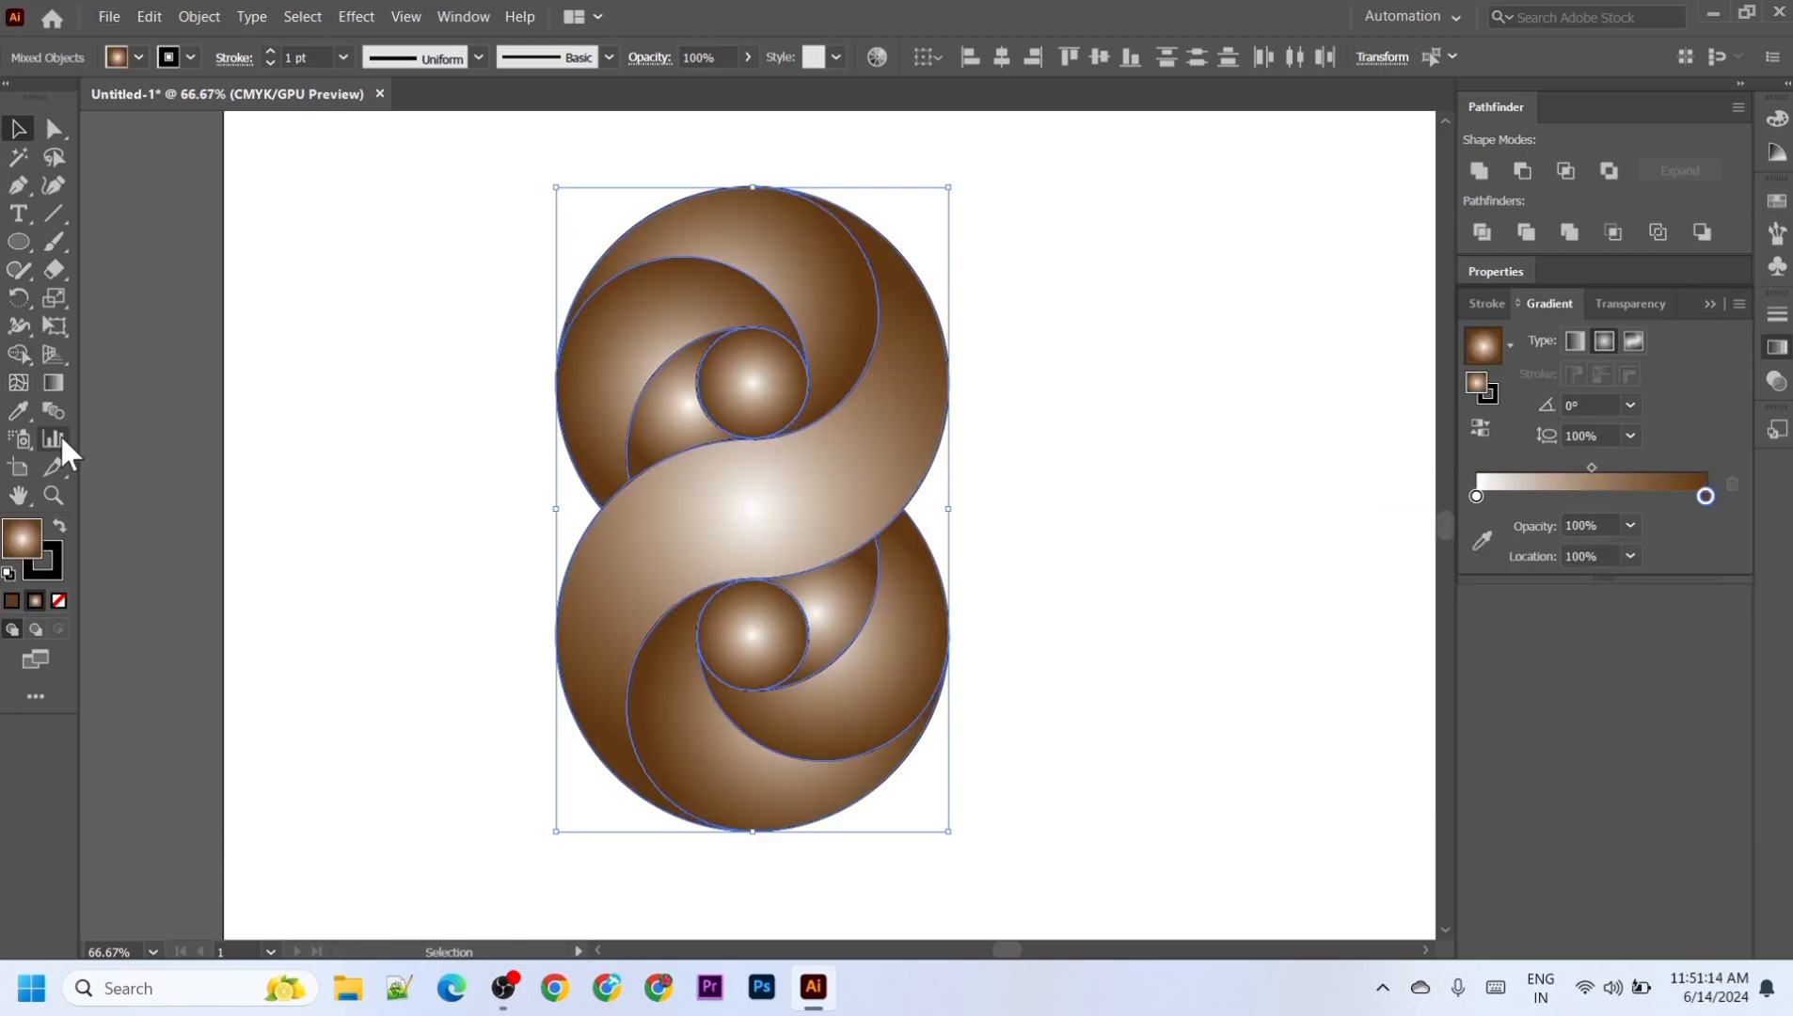